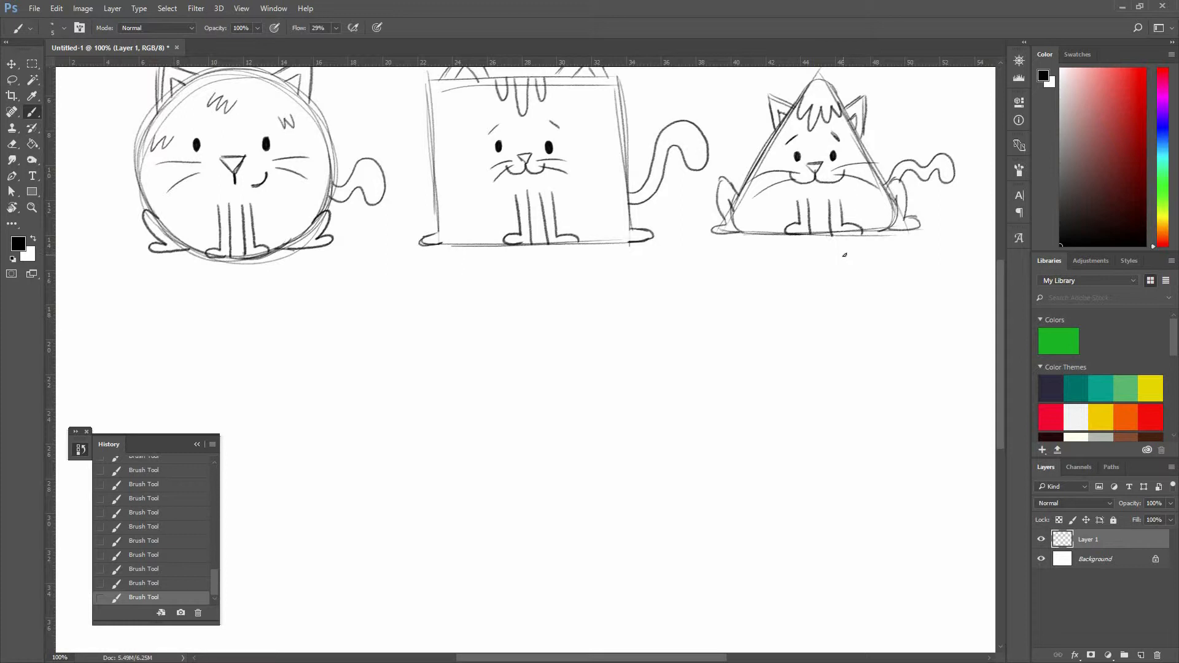
Sketch a loose circle for a new cat's head in the empty space below the round cat
{"action": "left_click_drag", "start_coordinate": [353, 396], "coordinate": [633, 297]}
{"action": "mouse_move", "coordinate": [537, 235]}
{"action": "left_mouse_down"}
{"action": "mouse_move", "coordinate": [449, 250]}
{"action": "mouse_move", "coordinate": [510, 264]}
{"action": "mouse_move", "coordinate": [443, 258]}
{"action": "left_mouse_up"}
{"action": "key", "text": "ctrl+z"}
{"action": "left_click_drag", "start_coordinate": [584, 278], "coordinate": [451, 231]}
{"action": "mouse_move", "coordinate": [437, 337]}
{"action": "left_mouse_down"}
{"action": "mouse_move", "coordinate": [574, 256]}
{"action": "mouse_move", "coordinate": [529, 377]}
{"action": "mouse_move", "coordinate": [482, 237]}
{"action": "mouse_move", "coordinate": [449, 306]}
{"action": "mouse_move", "coordinate": [558, 248]}
{"action": "mouse_move", "coordinate": [573, 371]}
{"action": "mouse_move", "coordinate": [438, 346]}
{"action": "left_mouse_up"}
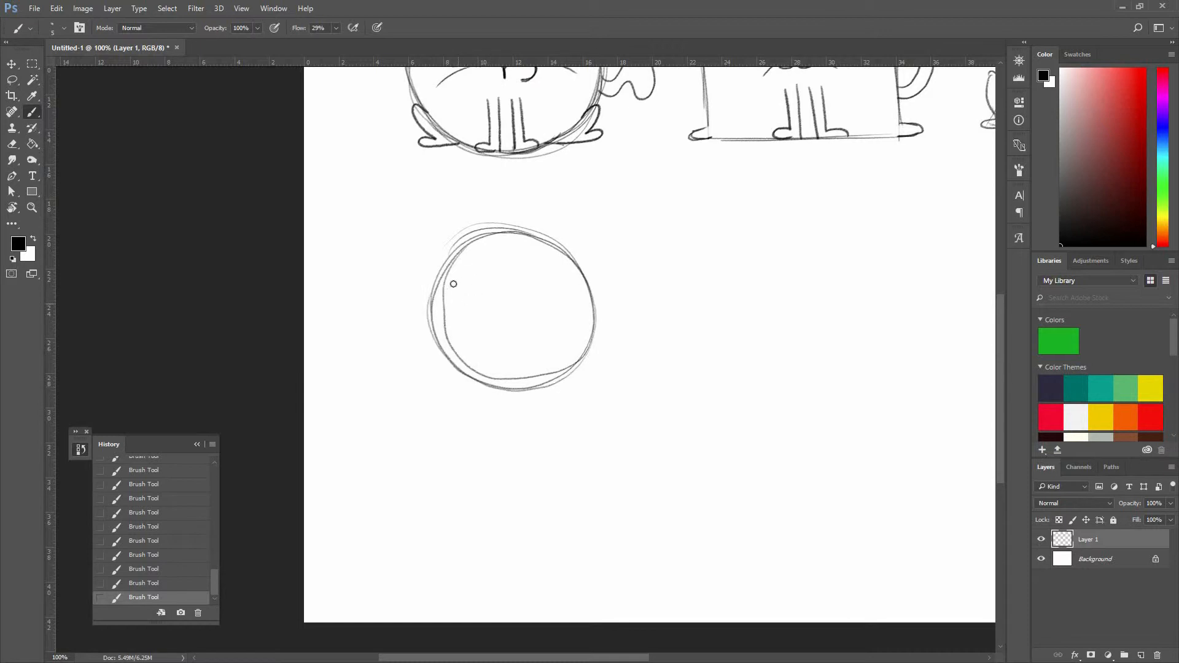
Erase the stray inner curve inside the new circle using a larger eraser
{"action": "key", "text": "e"}
{"action": "left_click_drag", "start_coordinate": [430, 299], "coordinate": [451, 362]}
{"action": "key", "text": "bracketright"}
{"action": "key", "text": "bracketright"}
{"action": "key", "text": "bracketright"}
{"action": "key", "text": "bracketright"}
{"action": "key", "text": "bracketright"}
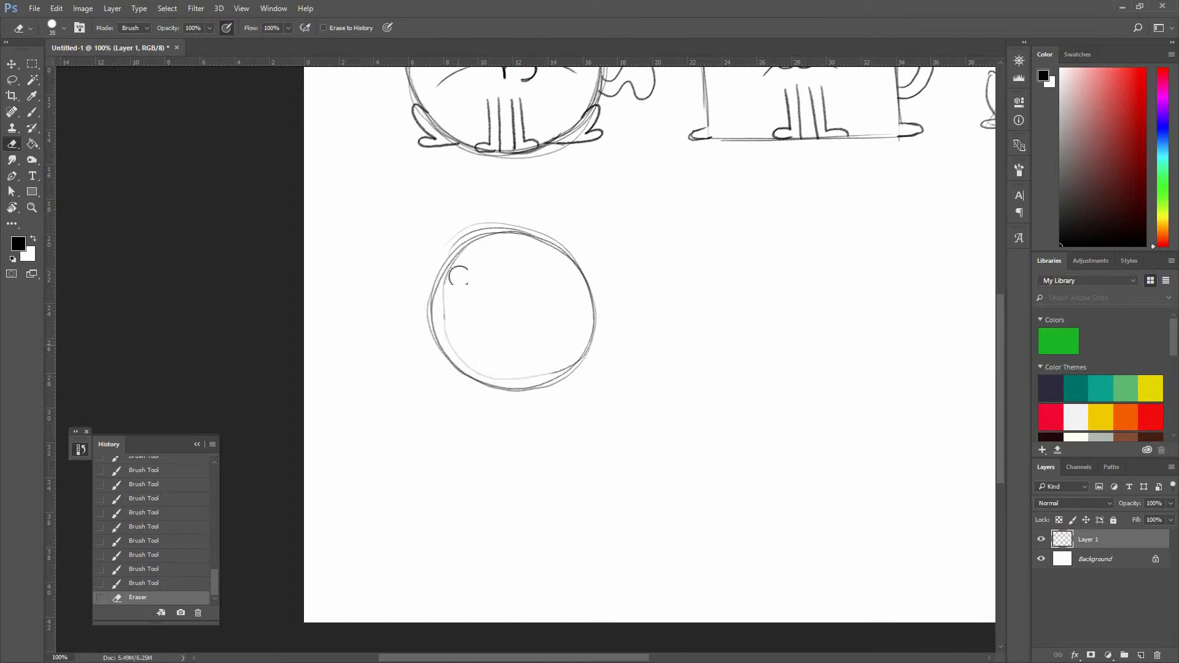
{"action": "left_click_drag", "start_coordinate": [567, 355], "coordinate": [581, 347]}
Sketch a square with the brush beside the new circle, below the square cat
{"action": "key", "text": "b"}
{"action": "left_click_drag", "start_coordinate": [684, 301], "coordinate": [533, 306]}
{"action": "mouse_move", "coordinate": [582, 234]}
{"action": "left_mouse_down"}
{"action": "mouse_move", "coordinate": [594, 379]}
{"action": "mouse_move", "coordinate": [578, 230]}
{"action": "mouse_move", "coordinate": [732, 229]}
{"action": "mouse_move", "coordinate": [720, 246]}
{"action": "mouse_move", "coordinate": [733, 237]}
{"action": "mouse_move", "coordinate": [733, 340]}
{"action": "left_mouse_up"}
{"action": "left_click_drag", "start_coordinate": [726, 238], "coordinate": [739, 377]}
{"action": "left_click_drag", "start_coordinate": [595, 376], "coordinate": [740, 373]}
Sketch a triangle beside the new square, below the triangular cat
{"action": "mouse_move", "coordinate": [873, 338]}
{"action": "left_mouse_down"}
{"action": "mouse_move", "coordinate": [608, 321]}
{"action": "mouse_move", "coordinate": [621, 321]}
{"action": "left_mouse_up"}
{"action": "mouse_move", "coordinate": [671, 212]}
{"action": "left_mouse_down"}
{"action": "mouse_move", "coordinate": [623, 348]}
{"action": "mouse_move", "coordinate": [636, 329]}
{"action": "left_mouse_up"}
{"action": "key", "text": "ctrl+z"}
{"action": "mouse_move", "coordinate": [686, 206]}
{"action": "left_mouse_down"}
{"action": "mouse_move", "coordinate": [623, 344]}
{"action": "mouse_move", "coordinate": [763, 319]}
{"action": "left_mouse_up"}
{"action": "left_click_drag", "start_coordinate": [710, 236], "coordinate": [779, 360]}
{"action": "mouse_move", "coordinate": [629, 351]}
{"action": "left_mouse_down"}
{"action": "mouse_move", "coordinate": [767, 348]}
{"action": "mouse_move", "coordinate": [616, 352]}
{"action": "left_mouse_up"}
Try to draw two widely spaced filled oval eyes inside the new circle
{"action": "left_click_drag", "start_coordinate": [749, 358], "coordinate": [979, 558]}
{"action": "left_click_drag", "start_coordinate": [537, 371], "coordinate": [758, 287]}
{"action": "mouse_move", "coordinate": [703, 463]}
{"action": "left_mouse_down"}
{"action": "mouse_move", "coordinate": [777, 326]}
{"action": "mouse_move", "coordinate": [794, 368]}
{"action": "left_mouse_up"}
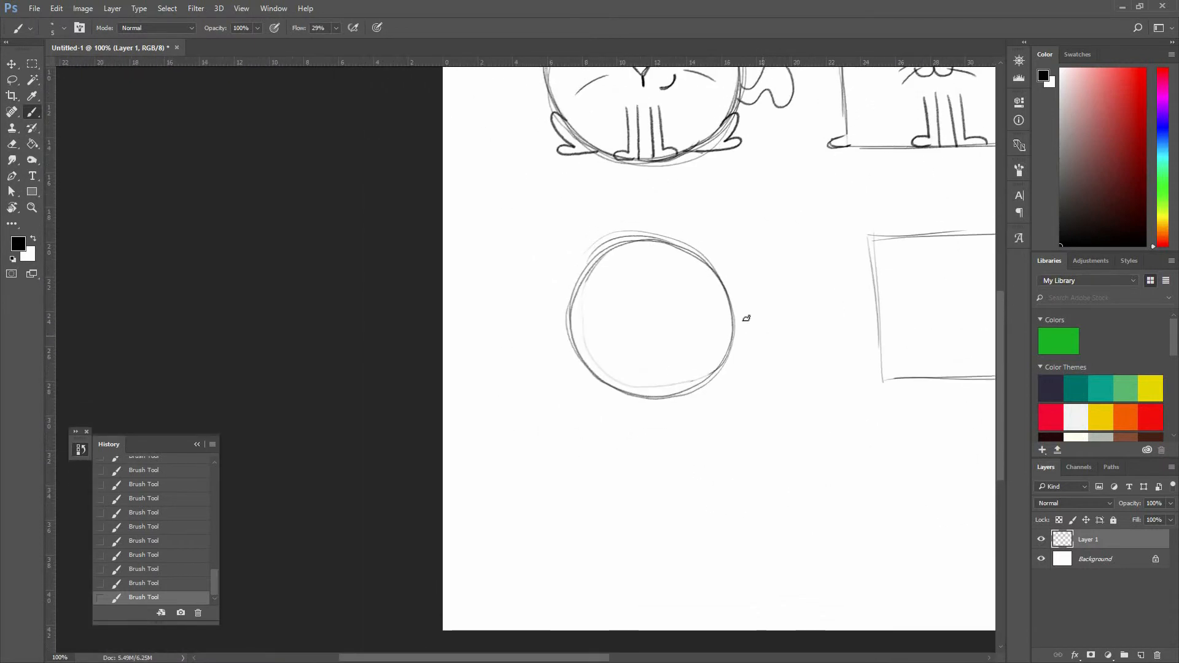
{"action": "key", "text": "ctrl+plus"}
{"action": "left_click_drag", "start_coordinate": [620, 373], "coordinate": [382, 419]}
{"action": "left_click_drag", "start_coordinate": [508, 395], "coordinate": [521, 502]}
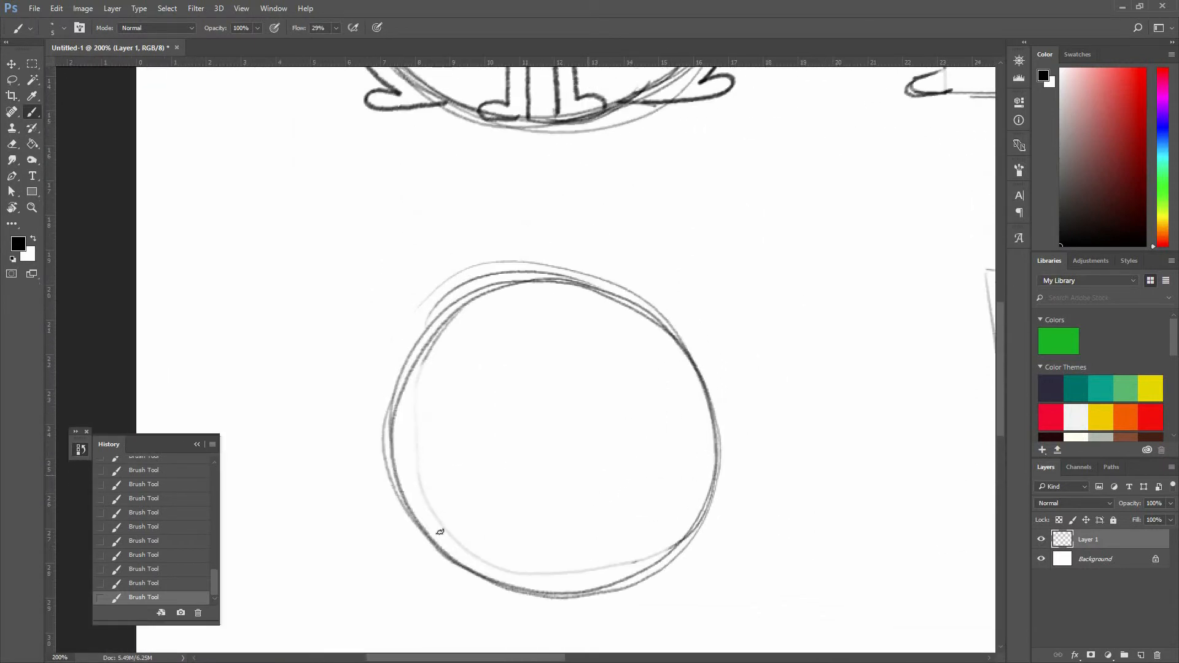
{"action": "left_click_drag", "start_coordinate": [507, 358], "coordinate": [549, 276]}
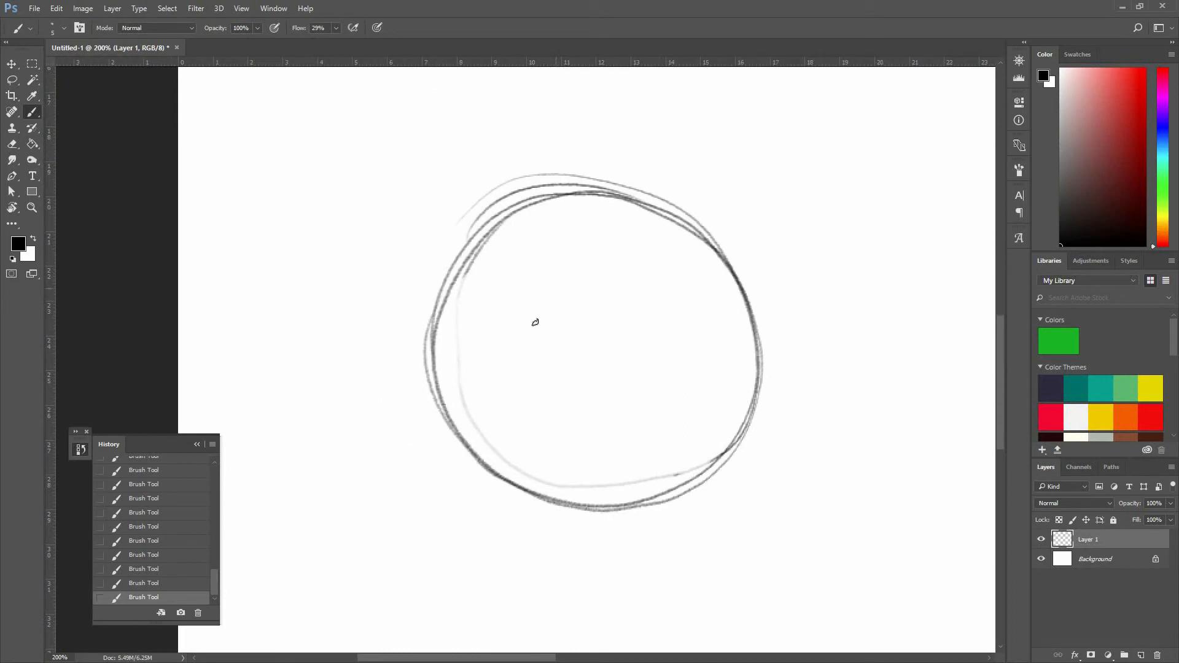
{"action": "left_click_drag", "start_coordinate": [532, 315], "coordinate": [526, 321]}
{"action": "key", "text": "ctrl+z"}
{"action": "left_click_drag", "start_coordinate": [669, 316], "coordinate": [666, 340]}
Step back through the history to undo the eyes drawn inside the circle
{"action": "left_click", "coordinate": [164, 584]}
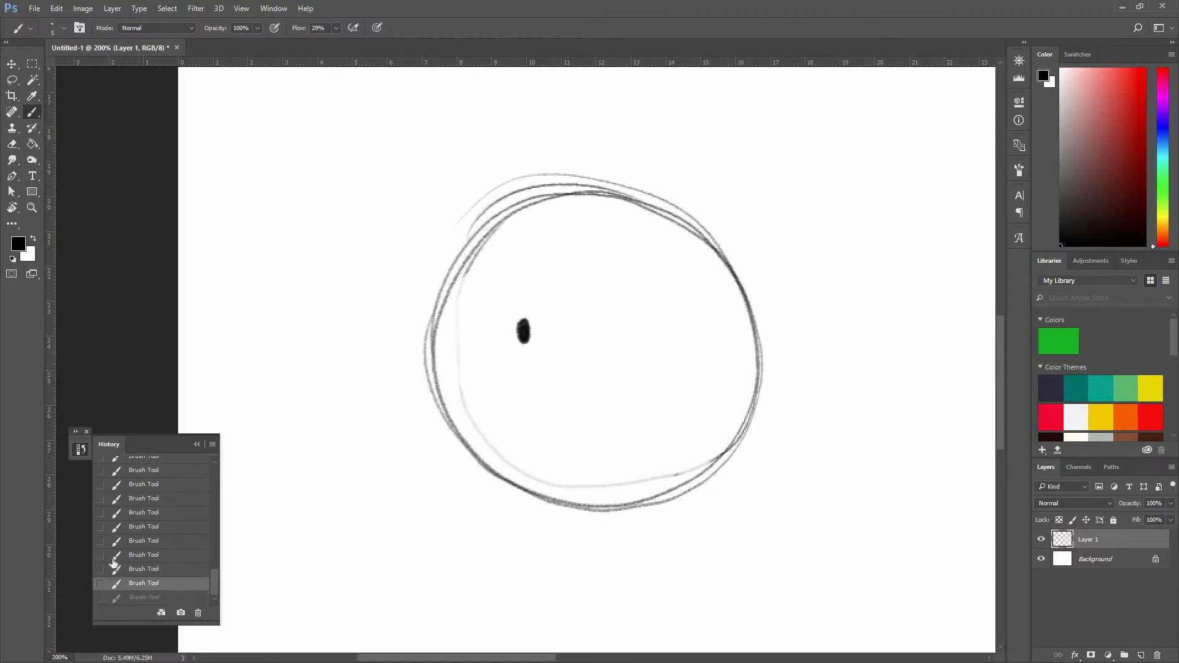
{"action": "left_click", "coordinate": [273, 8]}
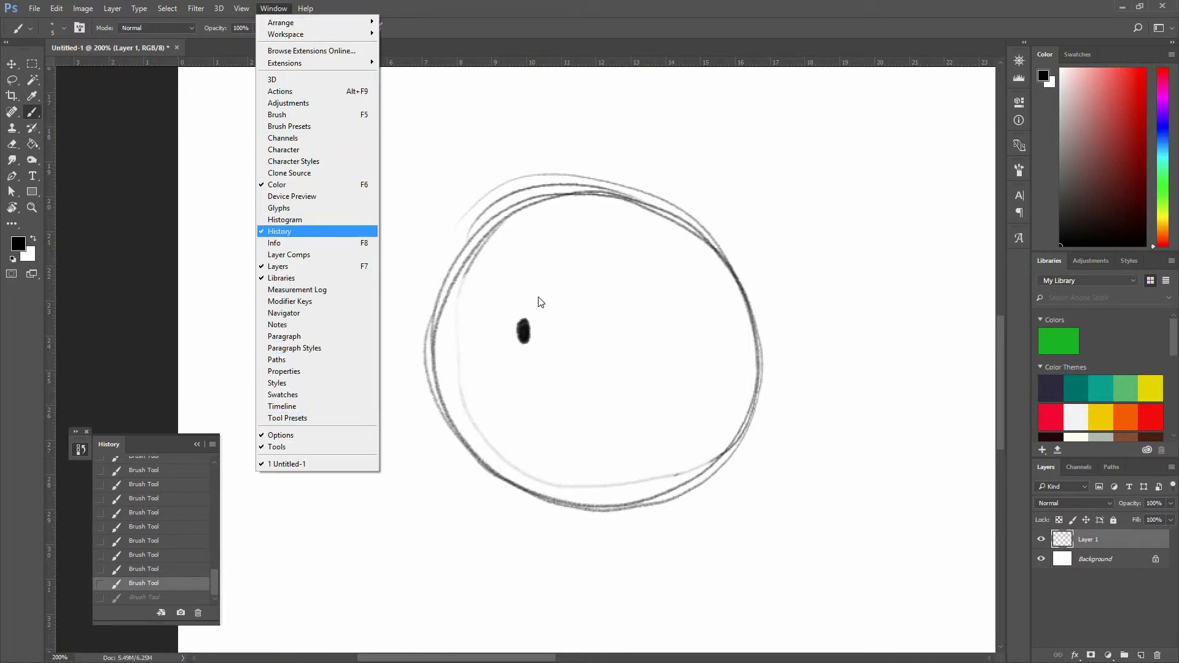
{"action": "left_click", "coordinate": [538, 348]}
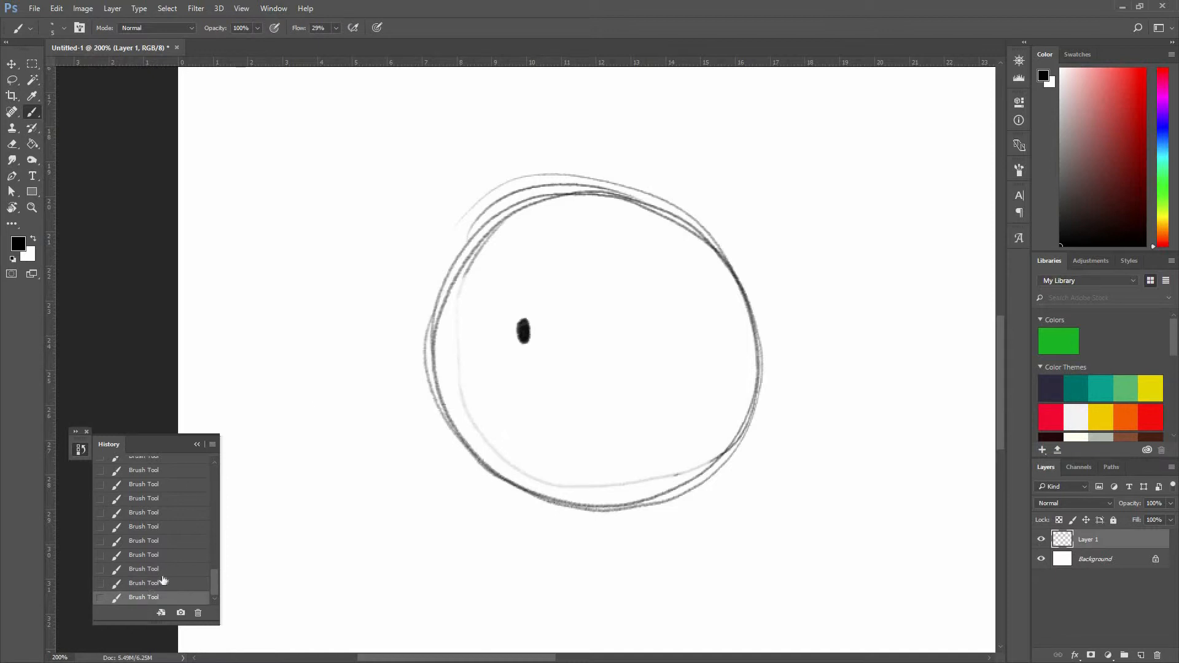
{"action": "left_click", "coordinate": [149, 584]}
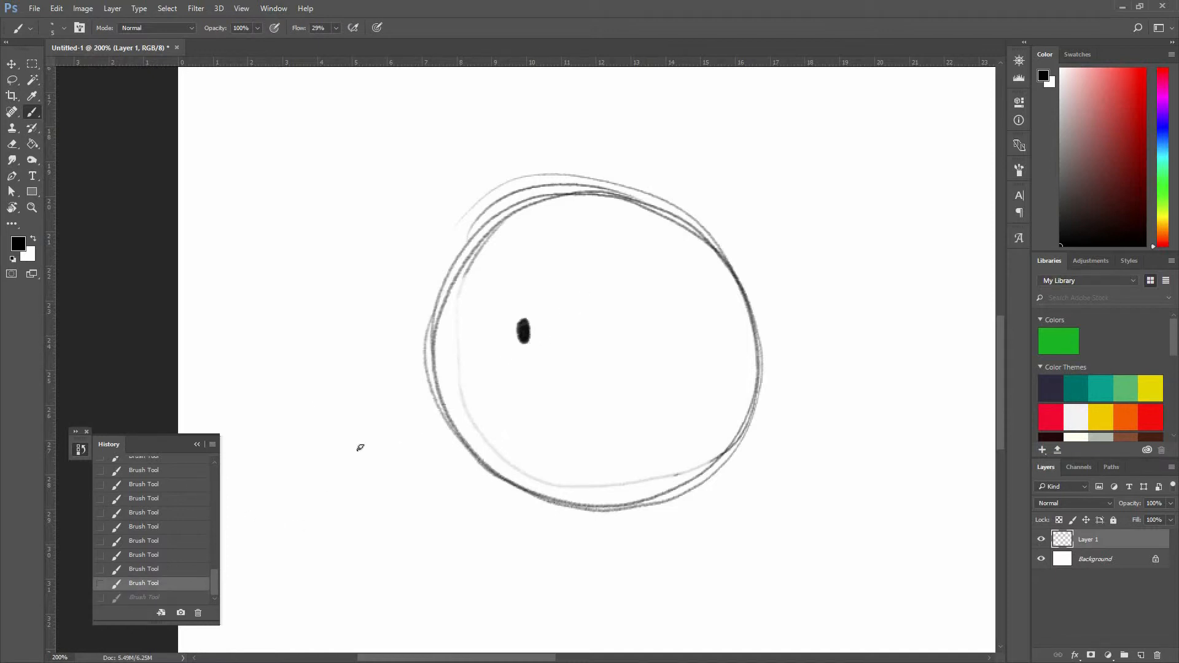
{"action": "key", "text": "ctrl+alt+z"}
Draw two filled oval eyes and a triangular nose with a curved smiling mouth inside the circle
{"action": "left_click", "coordinate": [543, 335]}
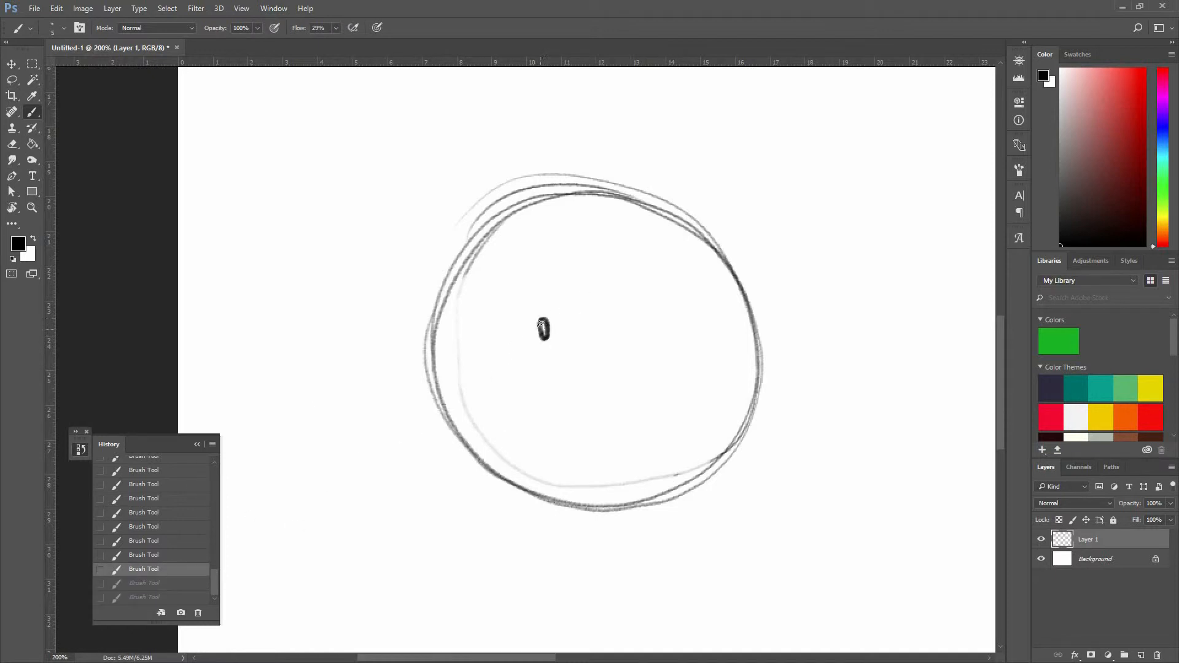
{"action": "left_click_drag", "start_coordinate": [646, 320], "coordinate": [645, 338]}
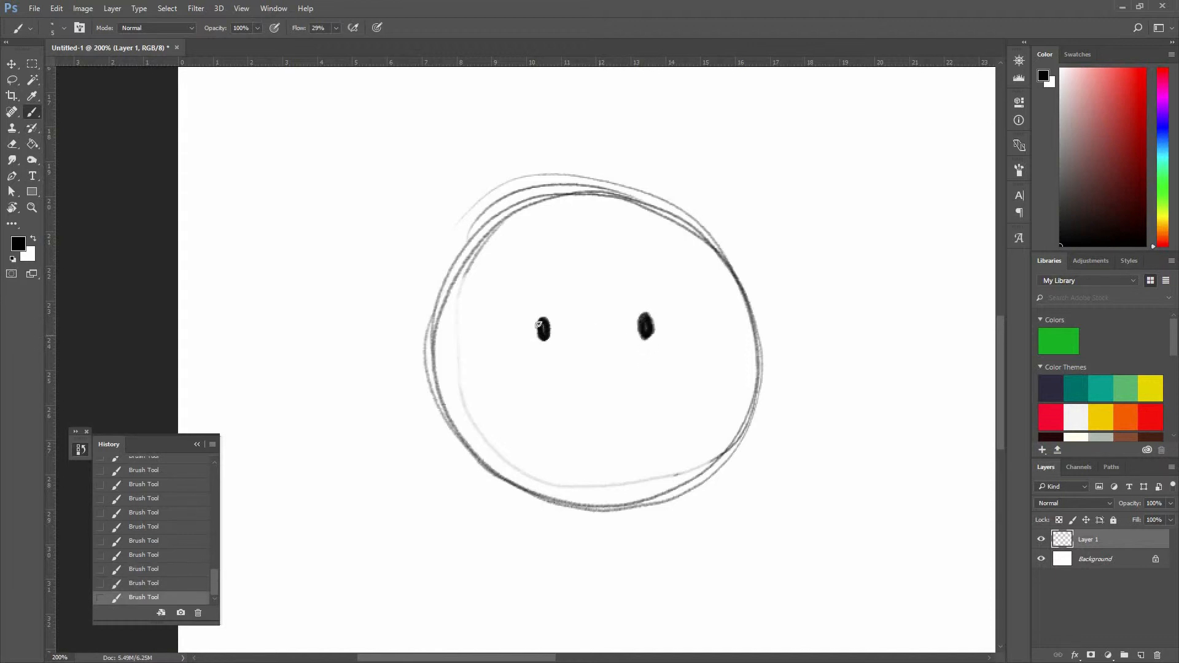
{"action": "mouse_move", "coordinate": [540, 332]}
{"action": "left_mouse_down"}
{"action": "mouse_move", "coordinate": [616, 348]}
{"action": "mouse_move", "coordinate": [578, 353]}
{"action": "mouse_move", "coordinate": [597, 375]}
{"action": "mouse_move", "coordinate": [618, 349]}
{"action": "mouse_move", "coordinate": [556, 403]}
{"action": "mouse_move", "coordinate": [519, 369]}
{"action": "mouse_move", "coordinate": [564, 406]}
{"action": "mouse_move", "coordinate": [606, 382]}
{"action": "mouse_move", "coordinate": [645, 395]}
{"action": "mouse_move", "coordinate": [685, 355]}
{"action": "left_mouse_up"}
{"action": "key", "text": "ctrl+z"}
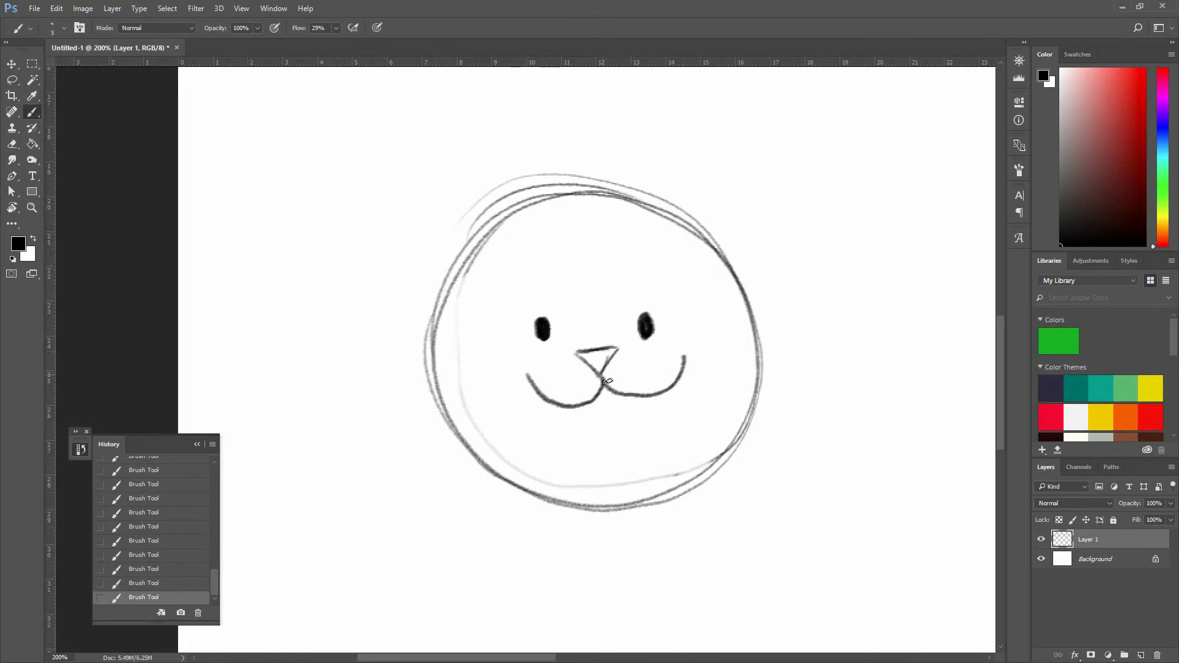
{"action": "mouse_move", "coordinate": [602, 382]}
{"action": "left_mouse_down"}
{"action": "mouse_move", "coordinate": [676, 377]}
{"action": "mouse_move", "coordinate": [683, 353]}
{"action": "left_mouse_up"}
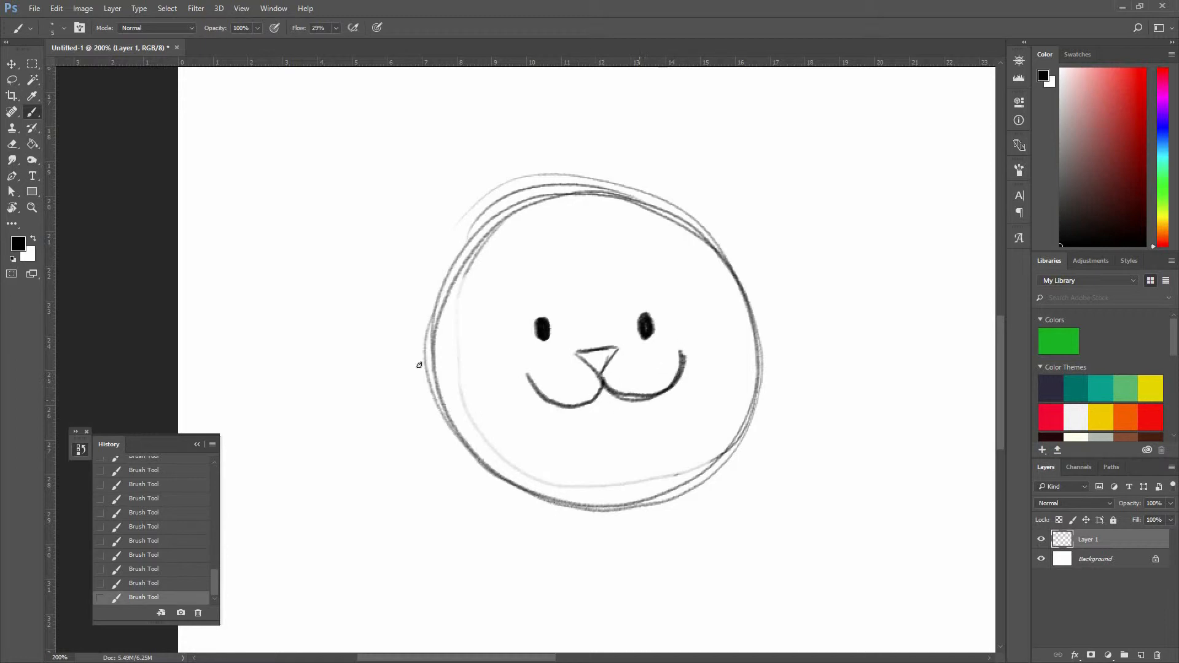
Draw two whiskers on each side of the mouth and a slanted rectangular eyebrow above each eye
{"action": "mouse_move", "coordinate": [549, 369]}
{"action": "left_mouse_down"}
{"action": "mouse_move", "coordinate": [462, 395]}
{"action": "mouse_move", "coordinate": [489, 421]}
{"action": "left_mouse_up"}
{"action": "mouse_move", "coordinate": [645, 357]}
{"action": "left_mouse_down"}
{"action": "mouse_move", "coordinate": [759, 357]}
{"action": "mouse_move", "coordinate": [728, 400]}
{"action": "left_mouse_up"}
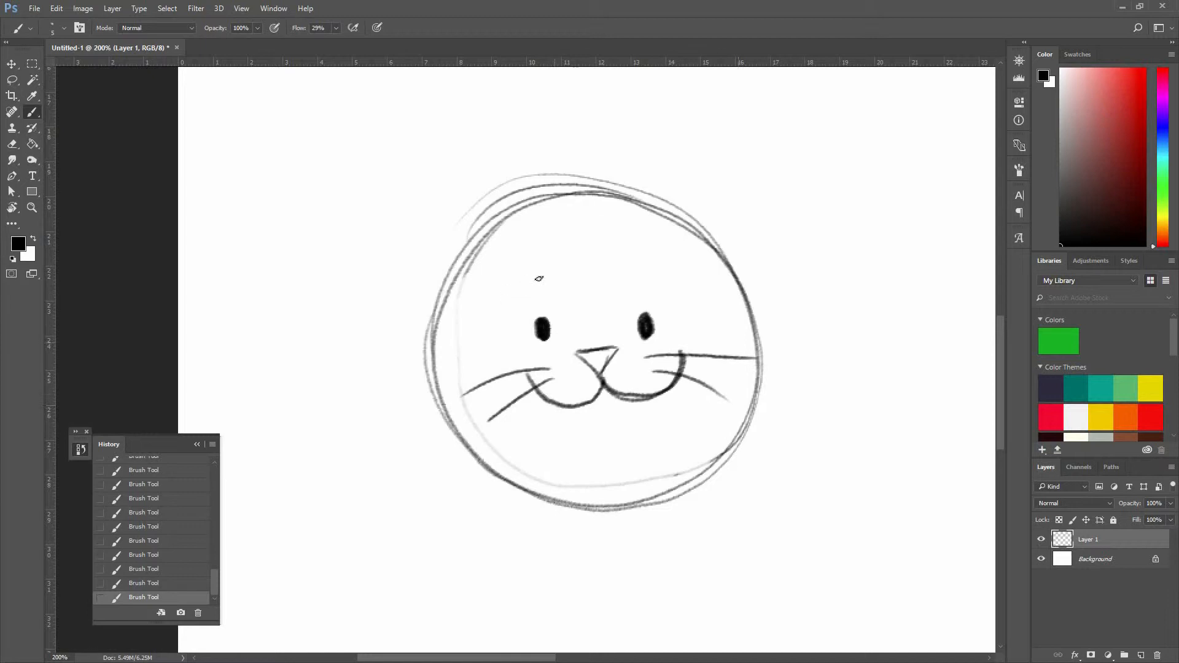
{"action": "left_click_drag", "start_coordinate": [513, 301], "coordinate": [547, 275]}
{"action": "mouse_move", "coordinate": [505, 291]}
{"action": "left_mouse_down"}
{"action": "mouse_move", "coordinate": [534, 269]}
{"action": "mouse_move", "coordinate": [513, 301]}
{"action": "left_mouse_up"}
{"action": "left_click_drag", "start_coordinate": [534, 268], "coordinate": [541, 277]}
{"action": "left_click_drag", "start_coordinate": [630, 269], "coordinate": [668, 287]}
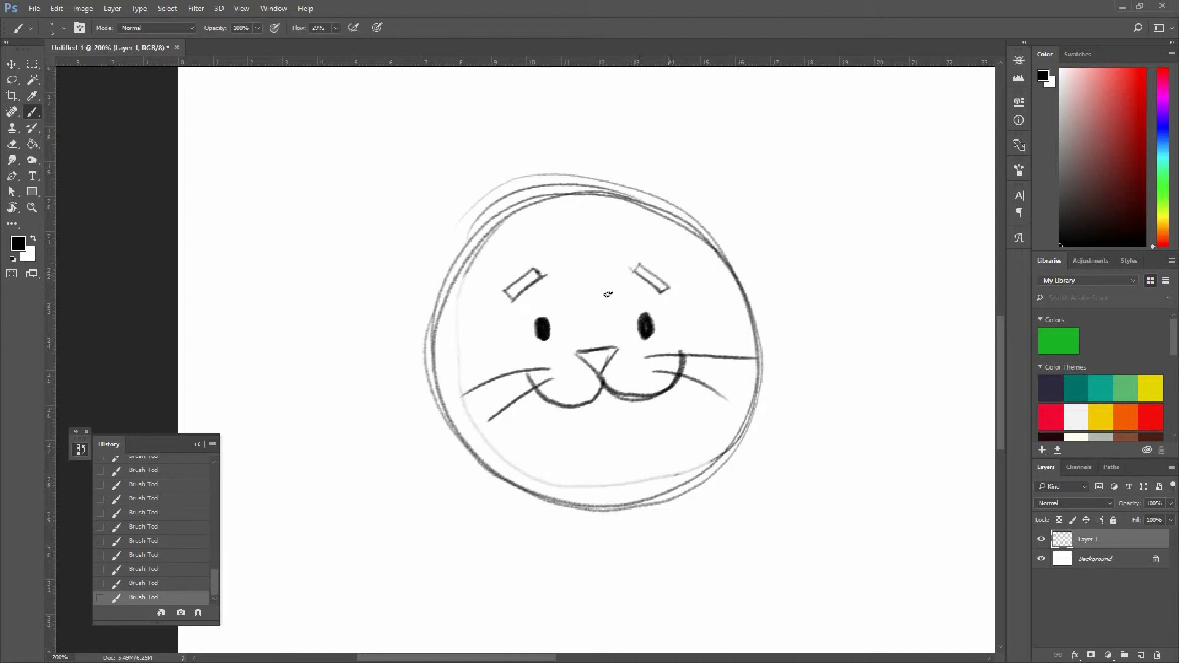
Draw zigzag fur marks on the cat's forehead, both cheeks and chin
{"action": "mouse_move", "coordinate": [566, 237]}
{"action": "left_mouse_down"}
{"action": "mouse_move", "coordinate": [582, 229]}
{"action": "mouse_move", "coordinate": [598, 251]}
{"action": "mouse_move", "coordinate": [617, 236]}
{"action": "mouse_move", "coordinate": [566, 243]}
{"action": "mouse_move", "coordinate": [613, 238]}
{"action": "left_mouse_up"}
{"action": "key", "text": "ctrl+z"}
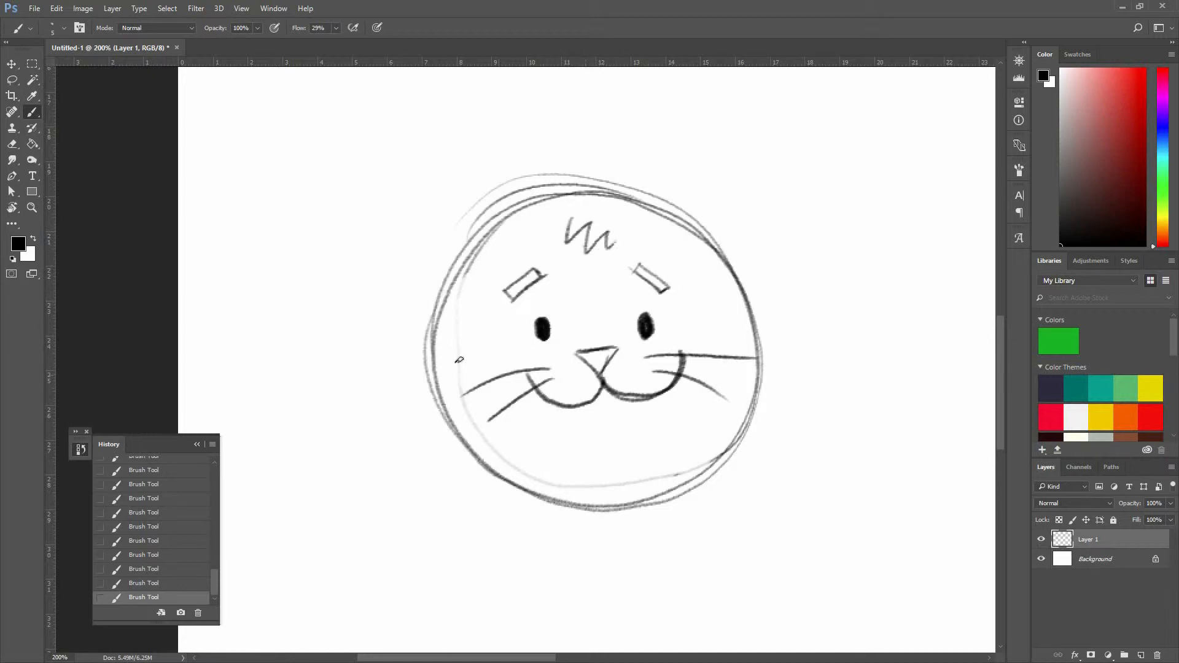
{"action": "left_click_drag", "start_coordinate": [460, 373], "coordinate": [495, 392]}
{"action": "left_click_drag", "start_coordinate": [552, 437], "coordinate": [598, 459]}
{"action": "mouse_move", "coordinate": [684, 406]}
{"action": "left_mouse_down"}
{"action": "mouse_move", "coordinate": [708, 421]}
{"action": "mouse_move", "coordinate": [731, 398]}
{"action": "left_mouse_up"}
Draw two pointed ears with inner-ear lines on top of the round head
{"action": "mouse_move", "coordinate": [651, 202]}
{"action": "left_mouse_down"}
{"action": "mouse_move", "coordinate": [720, 177]}
{"action": "mouse_move", "coordinate": [724, 258]}
{"action": "mouse_move", "coordinate": [718, 191]}
{"action": "mouse_move", "coordinate": [724, 249]}
{"action": "left_mouse_up"}
{"action": "mouse_move", "coordinate": [722, 188]}
{"action": "left_mouse_down"}
{"action": "mouse_move", "coordinate": [723, 249]}
{"action": "mouse_move", "coordinate": [699, 247]}
{"action": "left_mouse_up"}
{"action": "left_click_drag", "start_coordinate": [449, 190], "coordinate": [443, 280]}
{"action": "left_click_drag", "start_coordinate": [443, 218], "coordinate": [501, 214]}
{"action": "mouse_move", "coordinate": [442, 182]}
{"action": "left_mouse_down"}
{"action": "mouse_move", "coordinate": [501, 219]}
{"action": "mouse_move", "coordinate": [444, 261]}
{"action": "left_mouse_up"}
{"action": "mouse_move", "coordinate": [462, 222]}
{"action": "left_mouse_down"}
{"action": "mouse_move", "coordinate": [462, 250]}
{"action": "mouse_move", "coordinate": [485, 240]}
{"action": "left_mouse_up"}
Sketch a narrow rectangular torso below the head, closed by a rounded hip section
{"action": "left_click_drag", "start_coordinate": [689, 262], "coordinate": [704, 124]}
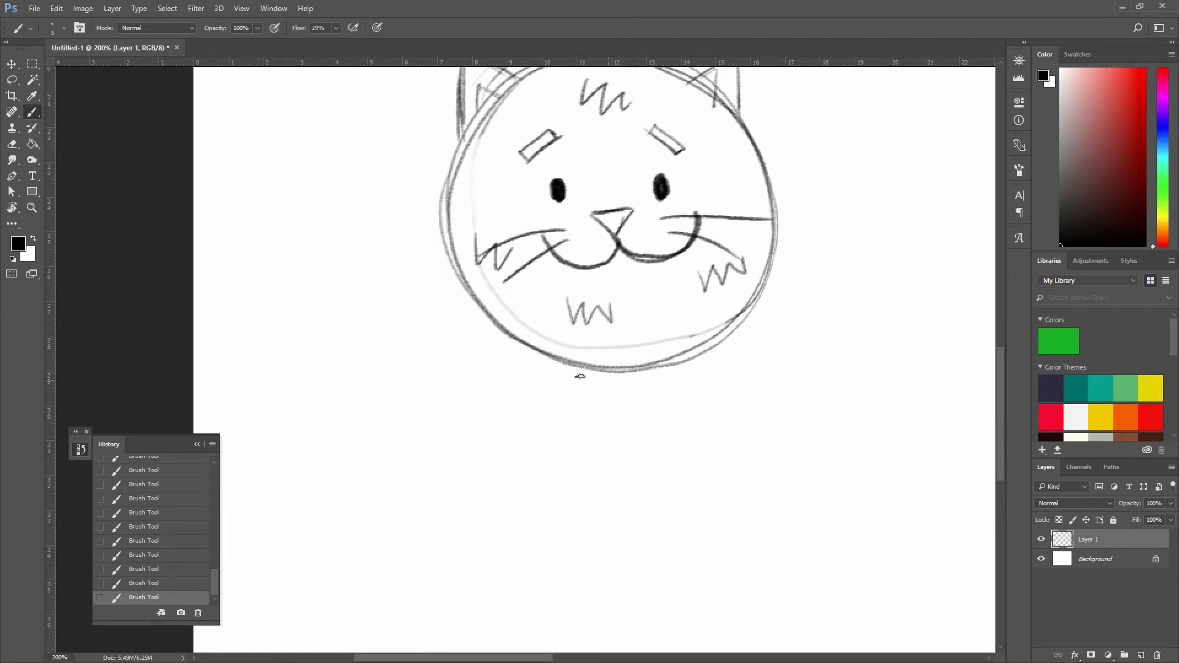
{"action": "left_click_drag", "start_coordinate": [579, 361], "coordinate": [582, 457]}
{"action": "left_click_drag", "start_coordinate": [693, 457], "coordinate": [686, 361]}
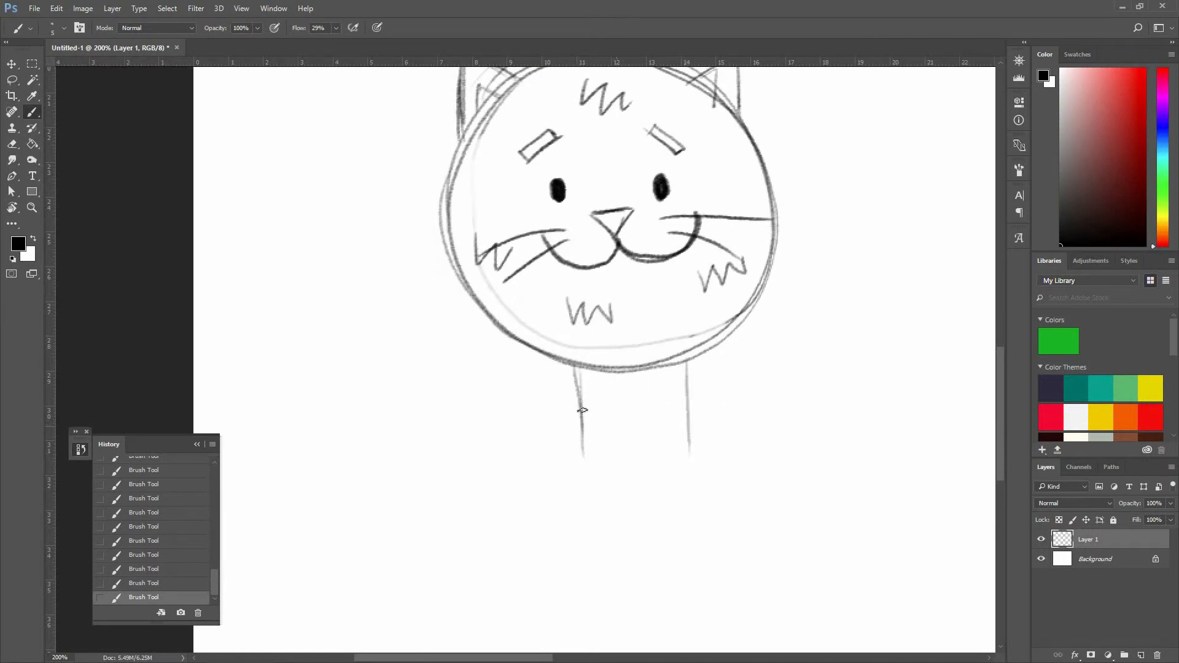
{"action": "mouse_move", "coordinate": [575, 369]}
{"action": "left_mouse_down"}
{"action": "mouse_move", "coordinate": [579, 475]}
{"action": "mouse_move", "coordinate": [691, 479]}
{"action": "left_mouse_up"}
{"action": "left_click_drag", "start_coordinate": [685, 364], "coordinate": [692, 485]}
{"action": "mouse_move", "coordinate": [572, 474]}
{"action": "left_mouse_down"}
{"action": "mouse_move", "coordinate": [682, 477]}
{"action": "mouse_move", "coordinate": [688, 467]}
{"action": "left_mouse_up"}
{"action": "left_click_drag", "start_coordinate": [634, 395], "coordinate": [614, 329]}
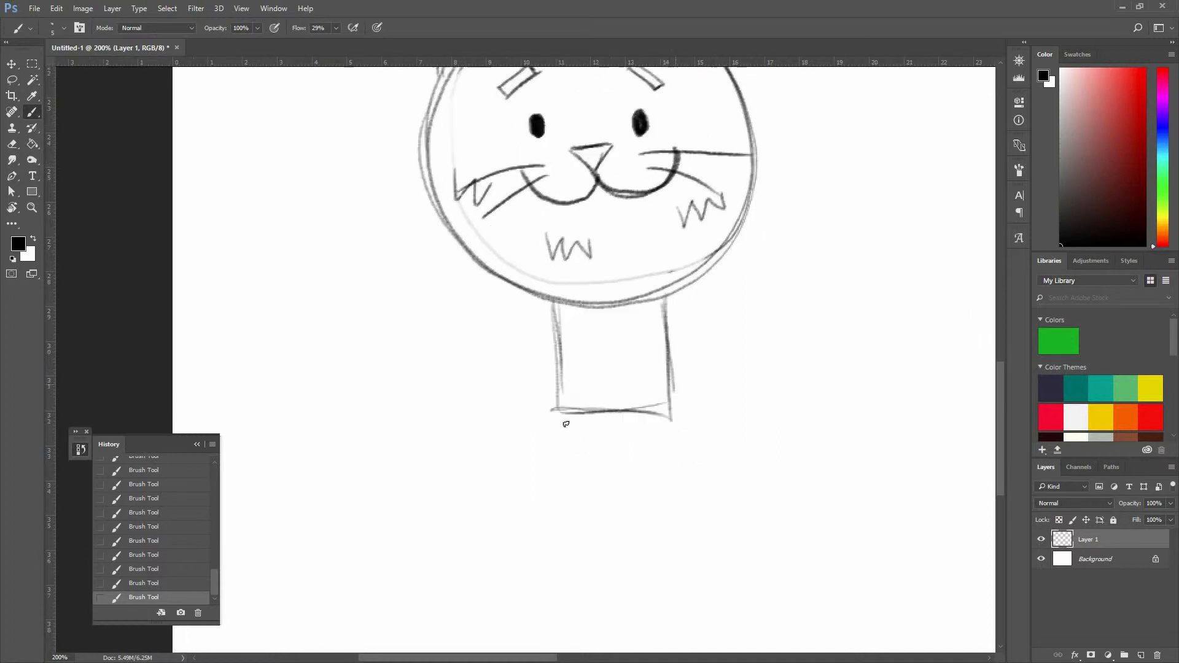
{"action": "mouse_move", "coordinate": [558, 411]}
{"action": "left_mouse_down"}
{"action": "mouse_move", "coordinate": [592, 447]}
{"action": "mouse_move", "coordinate": [622, 451]}
{"action": "mouse_move", "coordinate": [673, 408]}
{"action": "mouse_move", "coordinate": [590, 439]}
{"action": "mouse_move", "coordinate": [645, 440]}
{"action": "mouse_move", "coordinate": [675, 407]}
{"action": "left_mouse_up"}
{"action": "left_click_drag", "start_coordinate": [671, 295], "coordinate": [669, 407]}
{"action": "left_click_drag", "start_coordinate": [559, 306], "coordinate": [563, 419]}
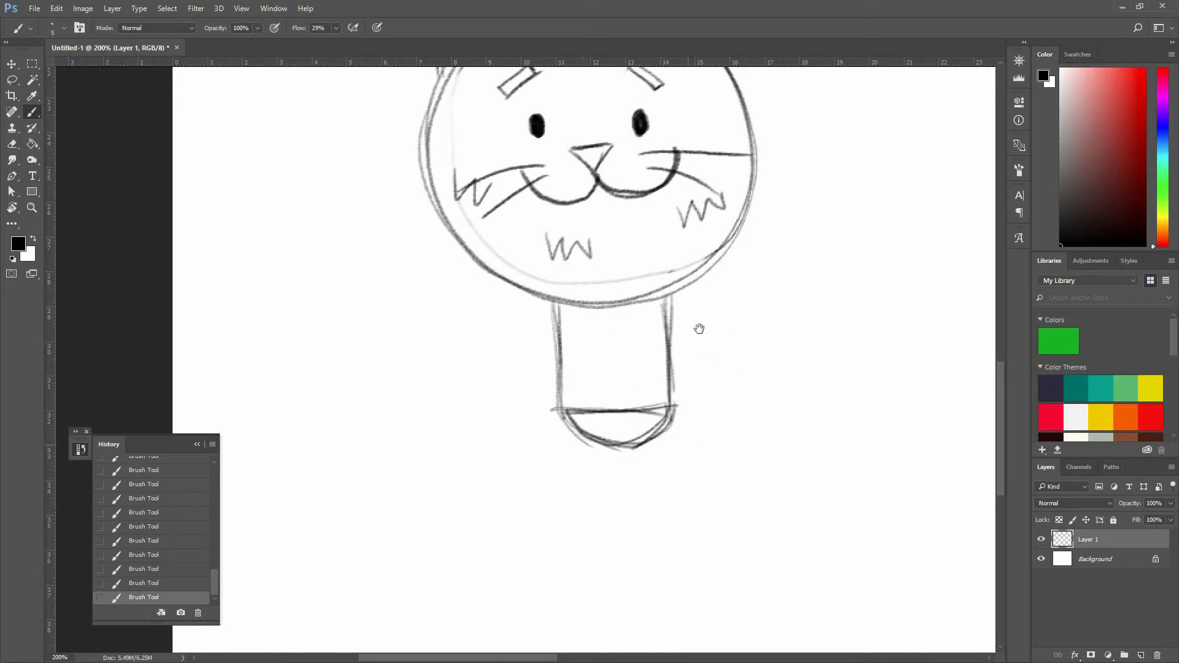
Draw two short legs with outward-pointing feet below the rounded hips
{"action": "scroll", "coordinate": [596, 360], "scroll_direction": "down", "scroll_amount": 3}
{"action": "mouse_move", "coordinate": [607, 357]}
{"action": "left_mouse_down"}
{"action": "mouse_move", "coordinate": [619, 375]}
{"action": "mouse_move", "coordinate": [574, 448]}
{"action": "mouse_move", "coordinate": [624, 422]}
{"action": "mouse_move", "coordinate": [620, 346]}
{"action": "mouse_move", "coordinate": [663, 433]}
{"action": "left_mouse_up"}
{"action": "left_click_drag", "start_coordinate": [671, 341], "coordinate": [686, 410]}
{"action": "mouse_move", "coordinate": [672, 344]}
{"action": "left_mouse_down"}
{"action": "mouse_move", "coordinate": [676, 400]}
{"action": "mouse_move", "coordinate": [716, 421]}
{"action": "mouse_move", "coordinate": [725, 444]}
{"action": "mouse_move", "coordinate": [662, 431]}
{"action": "left_mouse_up"}
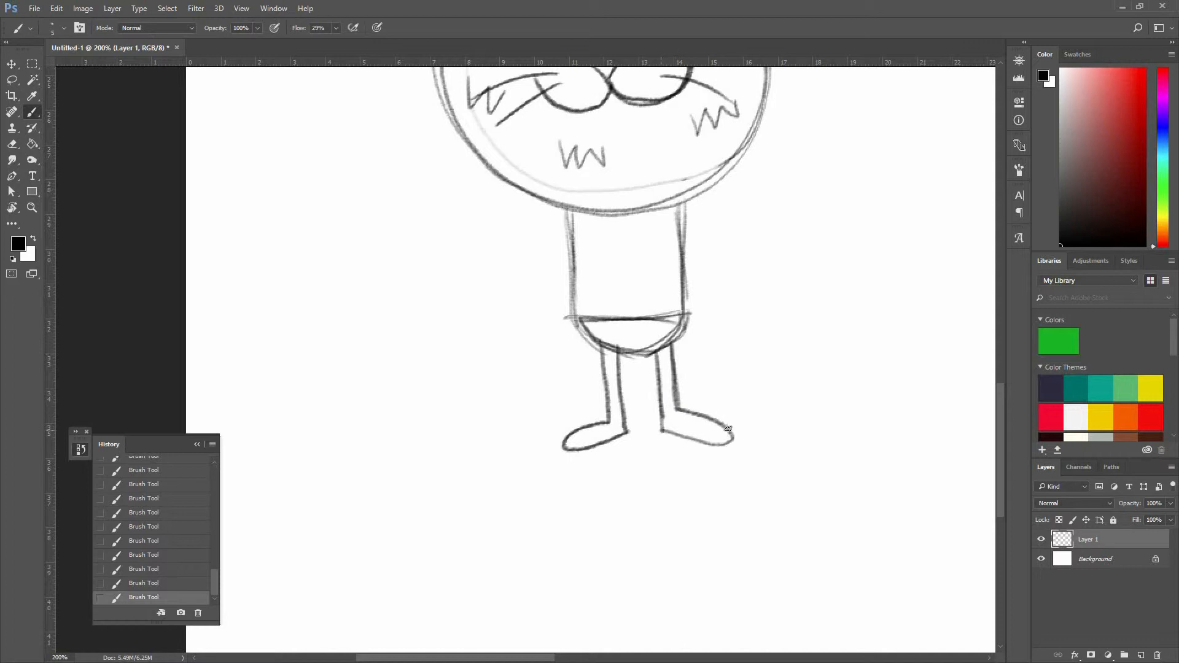
Lasso the whole standing cat, rotate it slightly clockwise with Free Transform, and deselect it
{"action": "mouse_move", "coordinate": [744, 319]}
{"action": "left_mouse_down"}
{"action": "mouse_move", "coordinate": [707, 465]}
{"action": "mouse_move", "coordinate": [729, 441]}
{"action": "left_mouse_up"}
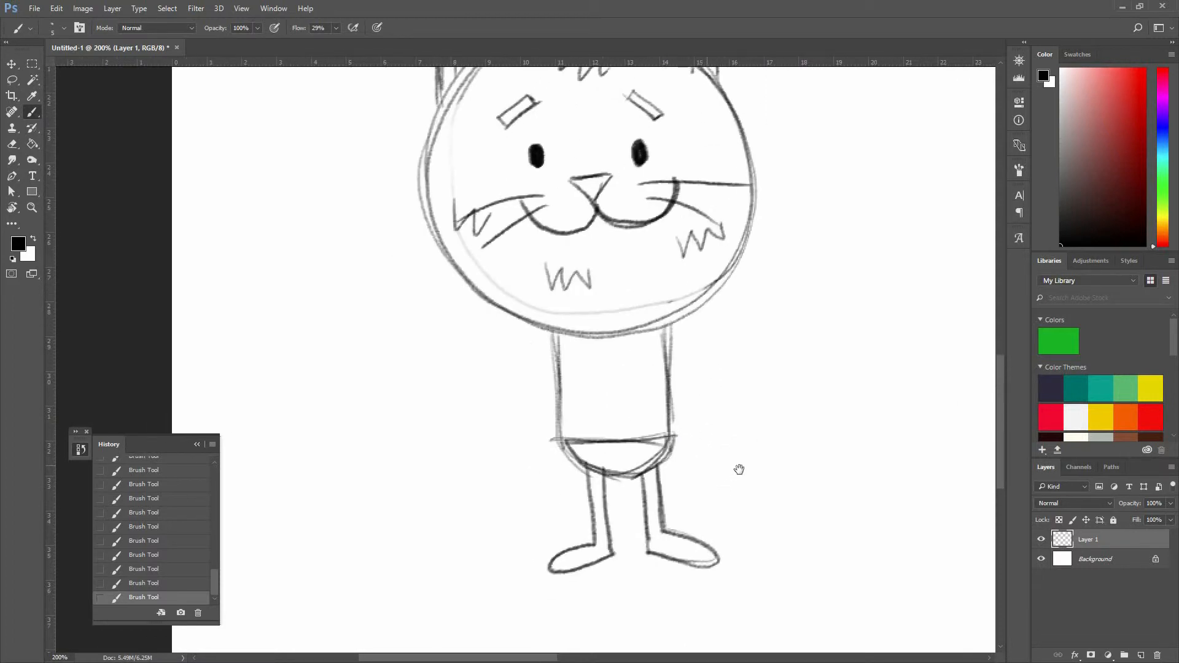
{"action": "key", "text": "ctrl+minus"}
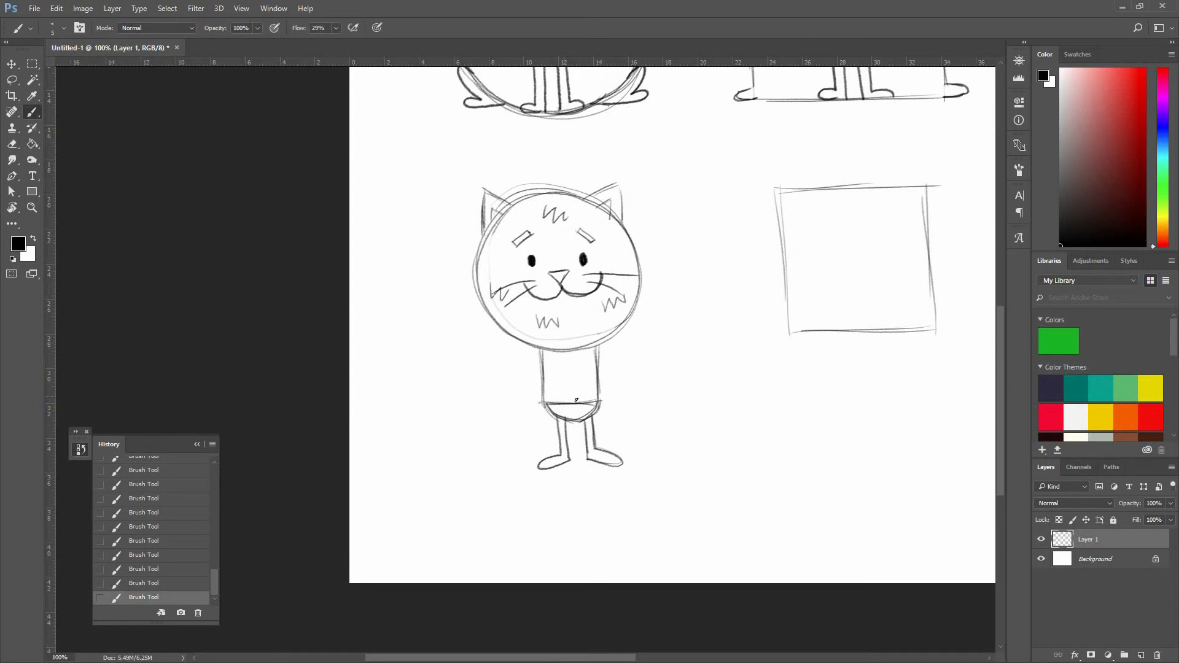
{"action": "key", "text": "l"}
{"action": "mouse_move", "coordinate": [663, 190]}
{"action": "left_mouse_down"}
{"action": "mouse_move", "coordinate": [510, 466]}
{"action": "mouse_move", "coordinate": [660, 187]}
{"action": "left_mouse_up"}
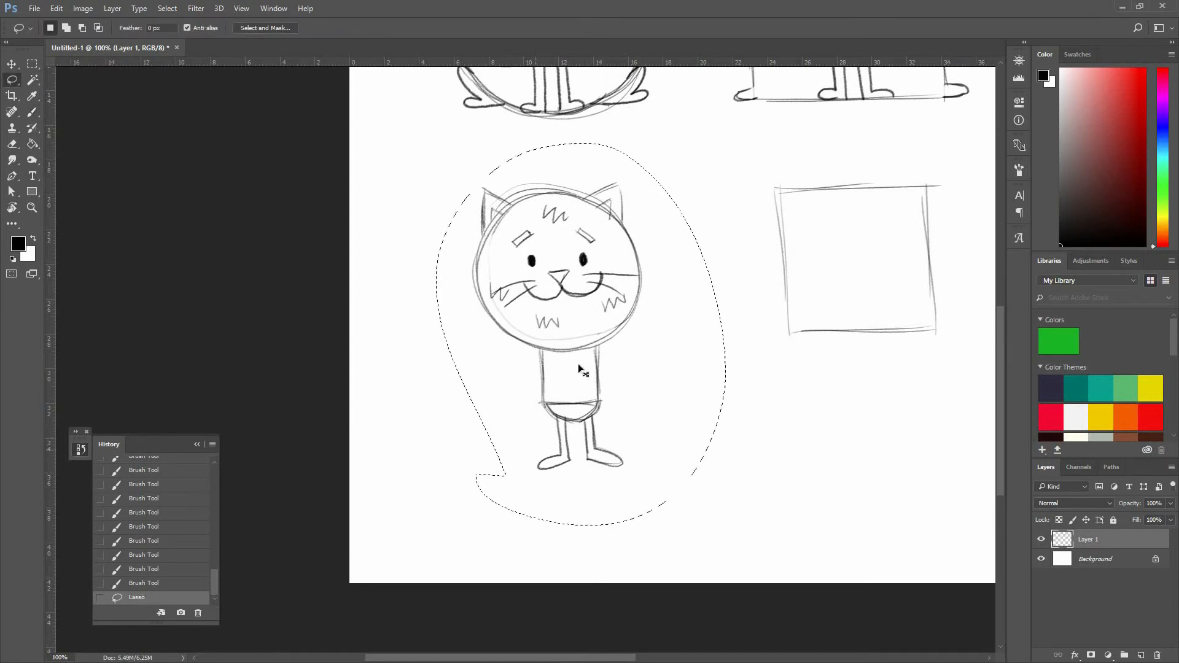
{"action": "key", "text": "ctrl+t"}
{"action": "mouse_move", "coordinate": [753, 256]}
{"action": "left_mouse_down"}
{"action": "mouse_move", "coordinate": [754, 242]}
{"action": "mouse_move", "coordinate": [750, 263]}
{"action": "left_mouse_up"}
{"action": "key", "text": "Return"}
{"action": "key", "text": "ctrl+d"}
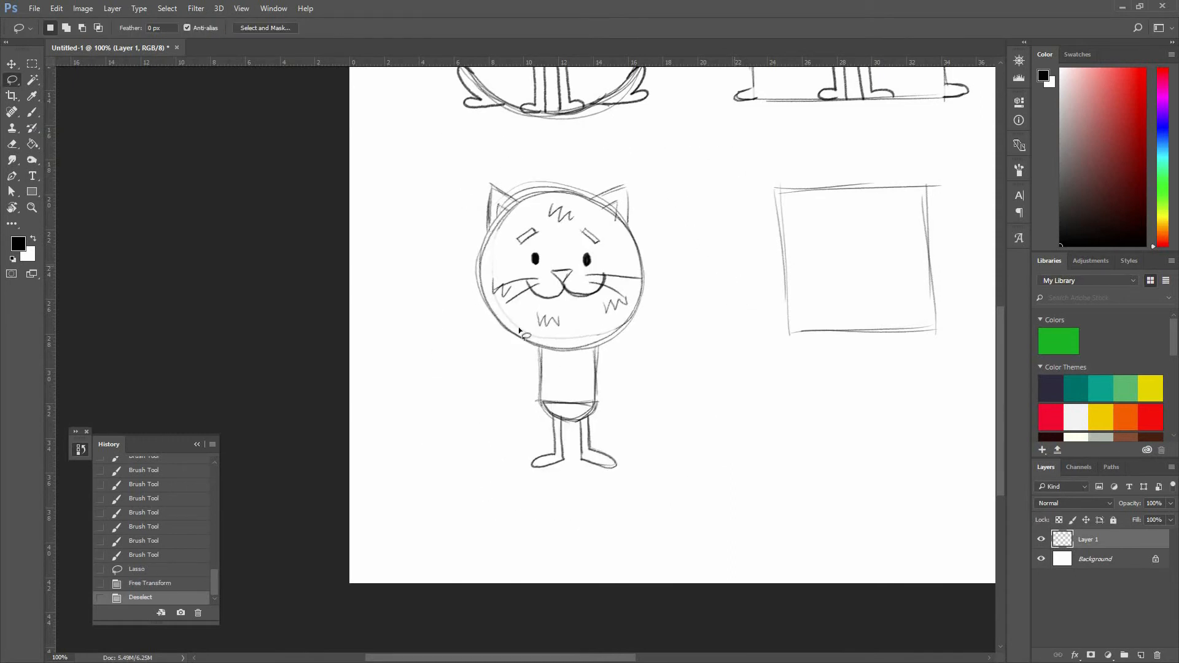
Draw a hanging arm with a spread-finger hand on the left side of the torso
{"action": "key", "text": "ctrl+plus"}
{"action": "left_click_drag", "start_coordinate": [576, 405], "coordinate": [535, 474]}
{"action": "key", "text": "b"}
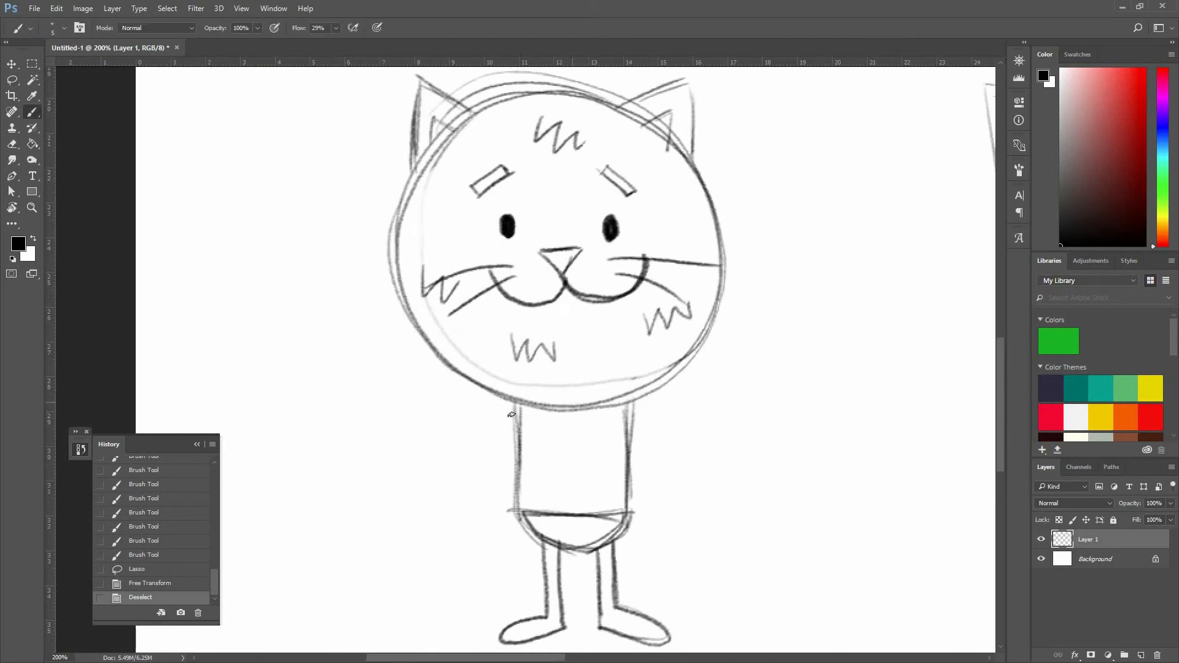
{"action": "left_click_drag", "start_coordinate": [516, 420], "coordinate": [494, 501]}
{"action": "mouse_move", "coordinate": [516, 422]}
{"action": "left_mouse_down"}
{"action": "mouse_move", "coordinate": [499, 528]}
{"action": "mouse_move", "coordinate": [508, 543]}
{"action": "mouse_move", "coordinate": [466, 548]}
{"action": "mouse_move", "coordinate": [455, 526]}
{"action": "mouse_move", "coordinate": [481, 501]}
{"action": "mouse_move", "coordinate": [493, 448]}
{"action": "left_mouse_up"}
{"action": "mouse_move", "coordinate": [480, 501]}
{"action": "left_mouse_down"}
{"action": "mouse_move", "coordinate": [499, 426]}
{"action": "mouse_move", "coordinate": [484, 469]}
{"action": "left_mouse_up"}
{"action": "left_click_drag", "start_coordinate": [517, 398], "coordinate": [499, 426]}
{"action": "left_click_drag", "start_coordinate": [486, 519], "coordinate": [478, 523]}
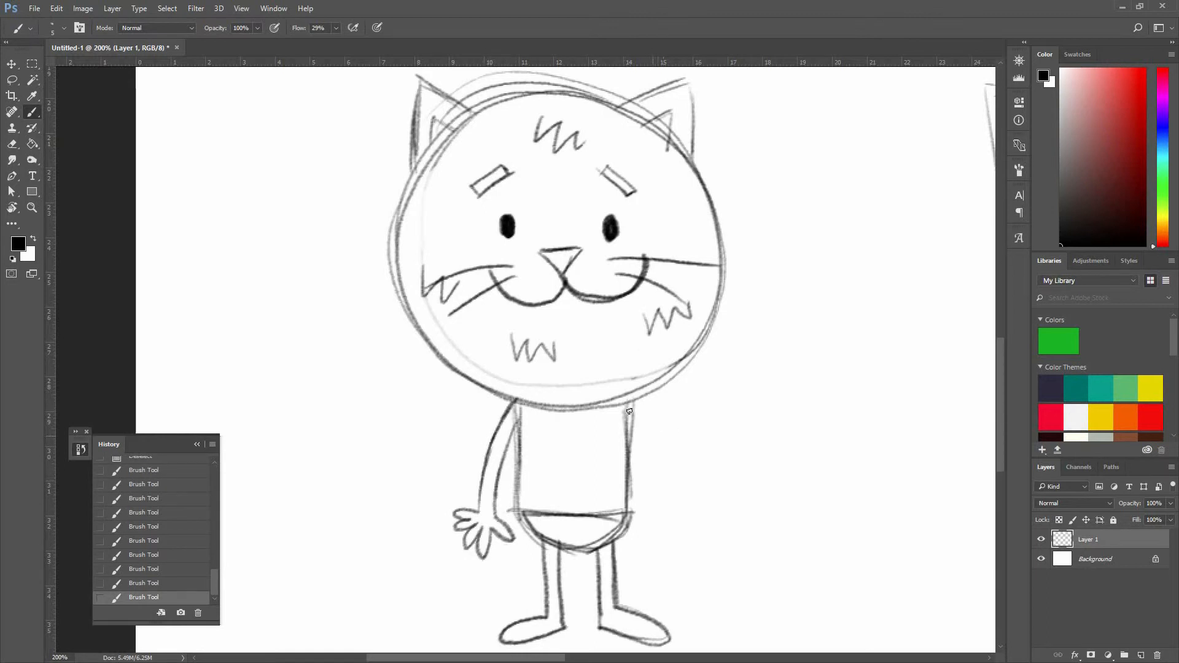
Draw a bent arm with a raised waving hand on the right side of the torso
{"action": "mouse_move", "coordinate": [630, 409]}
{"action": "left_mouse_down"}
{"action": "mouse_move", "coordinate": [704, 413]}
{"action": "mouse_move", "coordinate": [747, 369]}
{"action": "mouse_move", "coordinate": [747, 410]}
{"action": "mouse_move", "coordinate": [761, 410]}
{"action": "mouse_move", "coordinate": [725, 421]}
{"action": "left_mouse_up"}
{"action": "key", "text": "ctrl+z"}
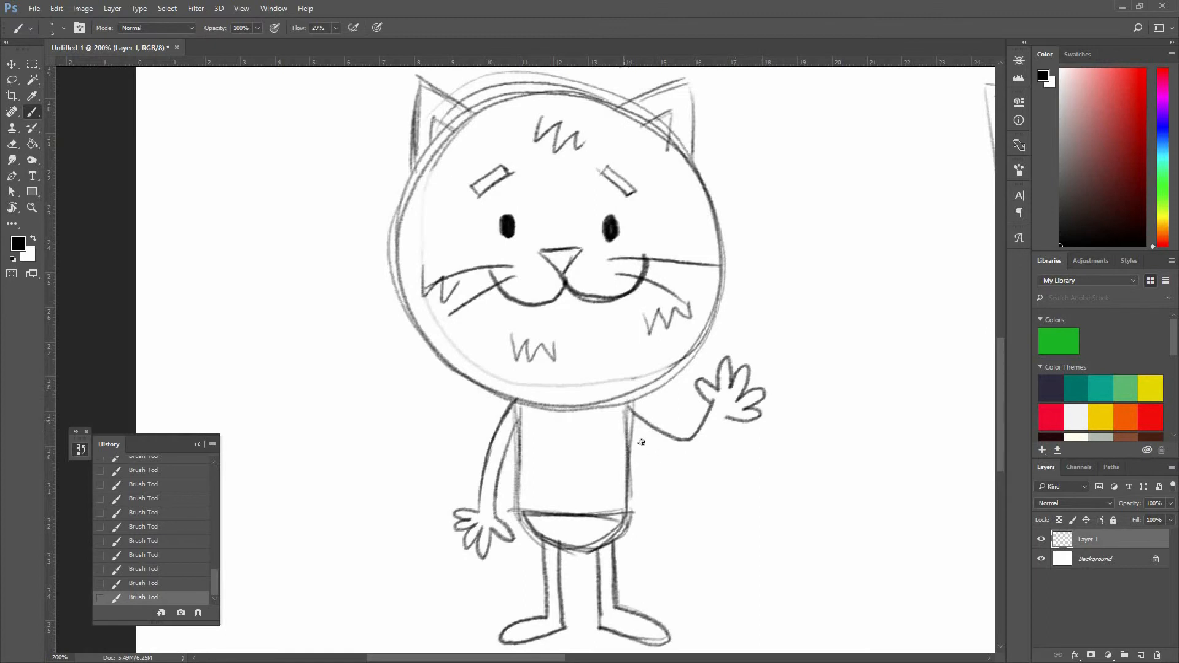
{"action": "mouse_move", "coordinate": [631, 435]}
{"action": "left_mouse_down"}
{"action": "mouse_move", "coordinate": [671, 463]}
{"action": "mouse_move", "coordinate": [707, 454]}
{"action": "mouse_move", "coordinate": [651, 453]}
{"action": "left_mouse_up"}
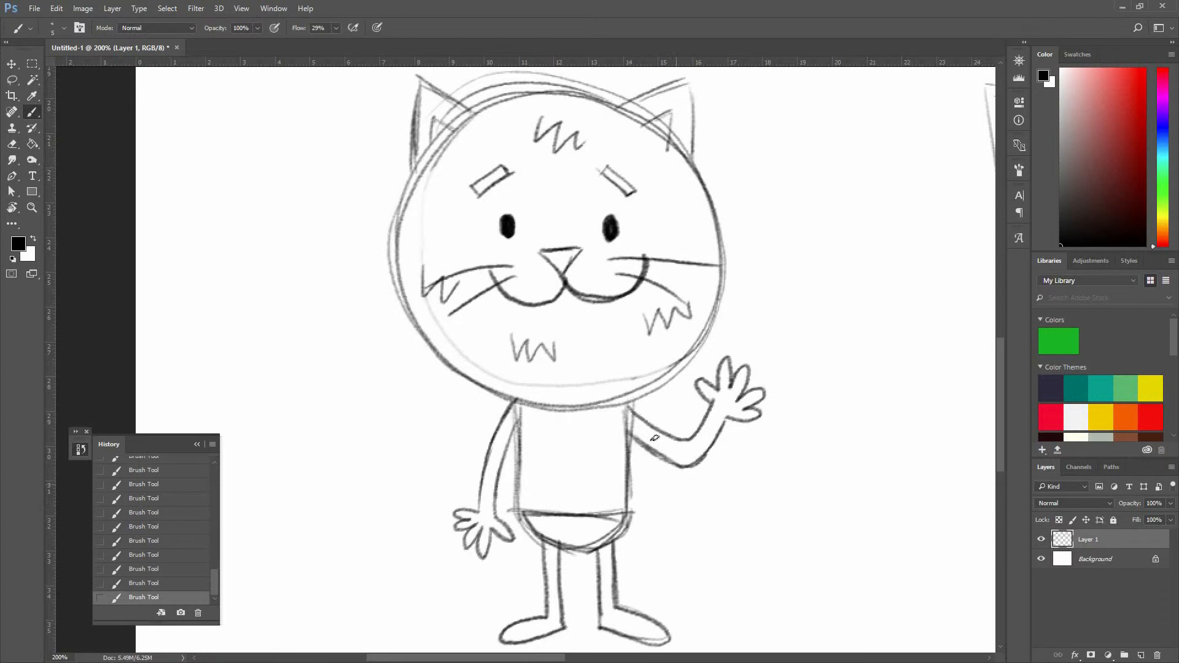
{"action": "key", "text": "ctrl+z"}
{"action": "left_click", "coordinate": [180, 582]}
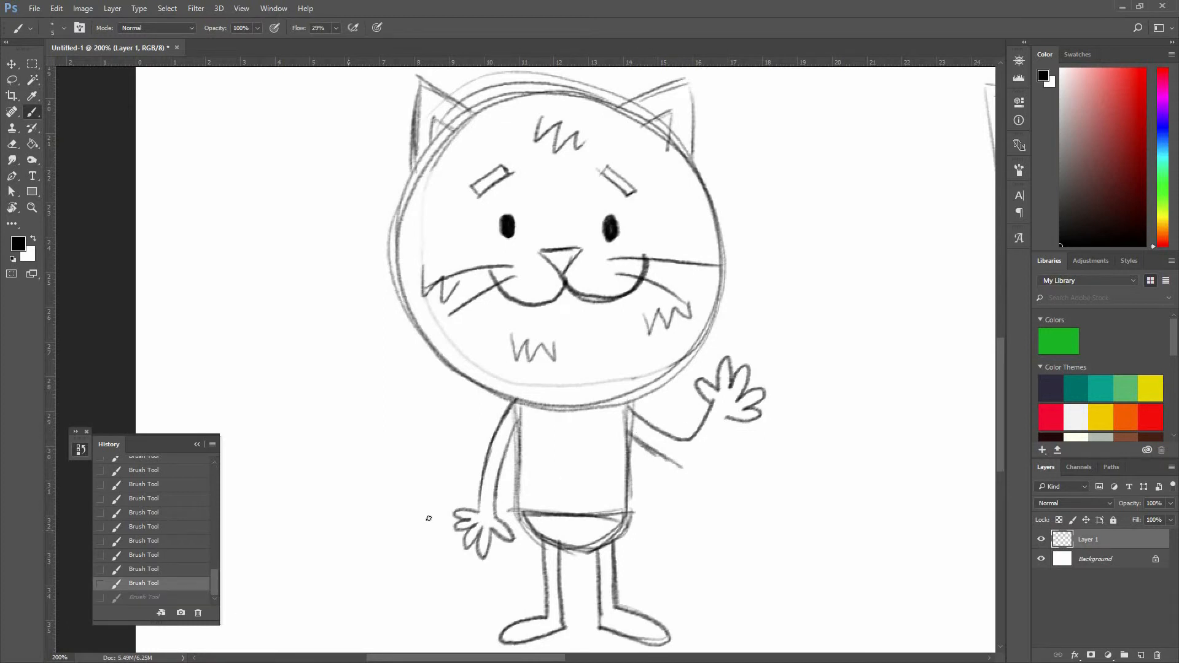
{"action": "key", "text": "ctrl+alt+z"}
{"action": "mouse_move", "coordinate": [631, 432]}
{"action": "left_mouse_down"}
{"action": "mouse_move", "coordinate": [682, 459]}
{"action": "mouse_move", "coordinate": [729, 418]}
{"action": "mouse_move", "coordinate": [688, 460]}
{"action": "left_mouse_up"}
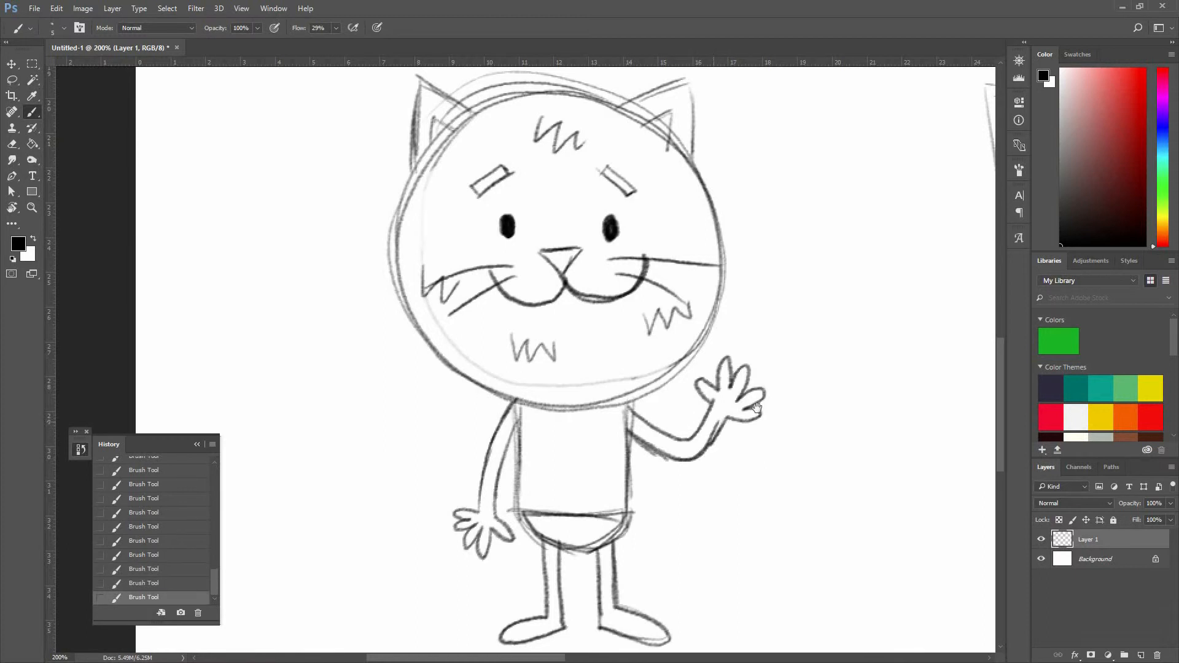
Draw cuff and stripe lines across the sleeves of both arms
{"action": "left_click_drag", "start_coordinate": [767, 393], "coordinate": [777, 379]}
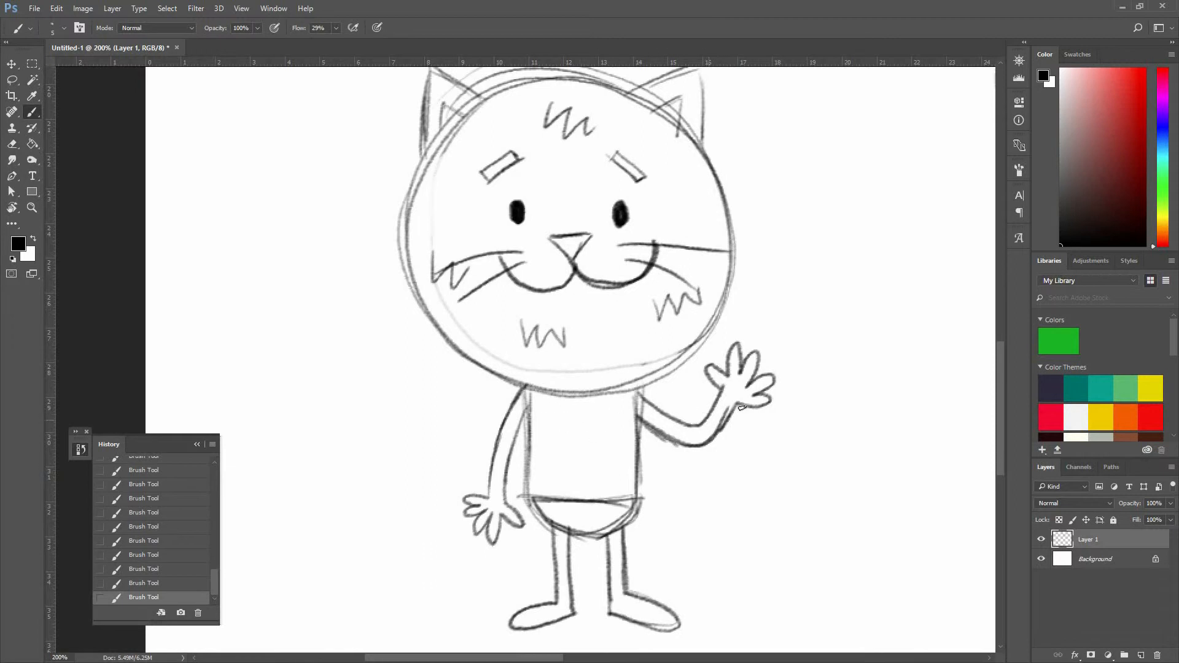
{"action": "left_click_drag", "start_coordinate": [723, 391], "coordinate": [737, 404]}
{"action": "left_click_drag", "start_coordinate": [711, 415], "coordinate": [723, 429]}
{"action": "left_click_drag", "start_coordinate": [495, 464], "coordinate": [510, 467]}
{"action": "left_click_drag", "start_coordinate": [506, 423], "coordinate": [520, 430]}
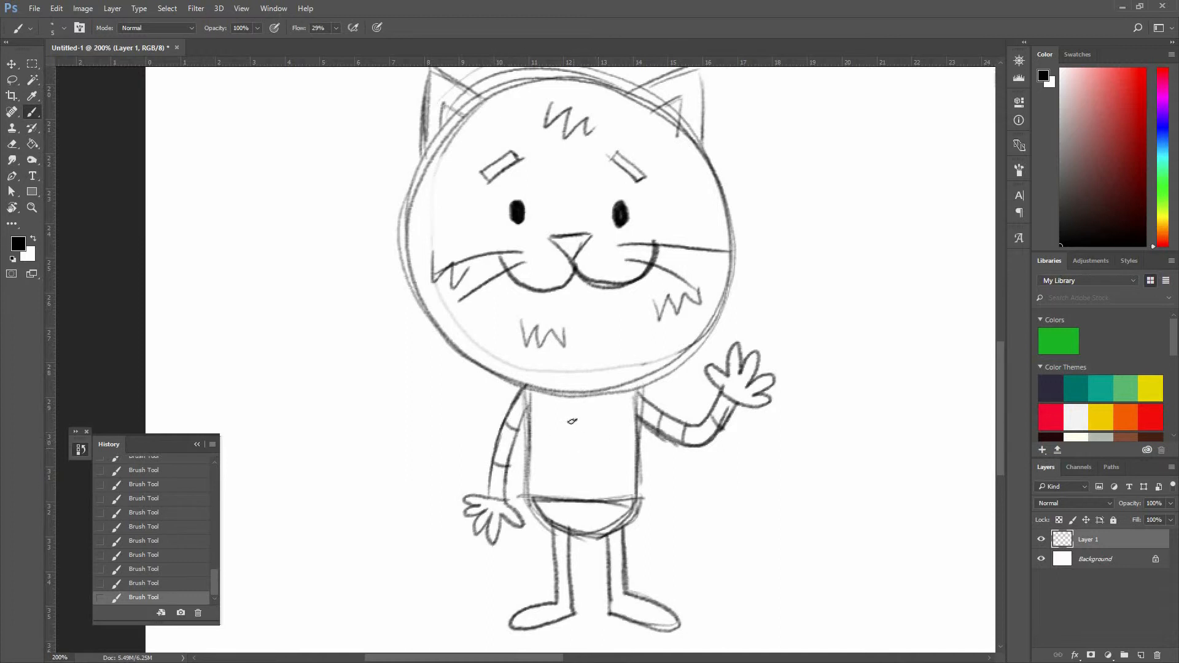
Draw curved horizontal shirt stripes across the torso down to the waist
{"action": "left_click_drag", "start_coordinate": [526, 446], "coordinate": [649, 453]}
{"action": "left_click_drag", "start_coordinate": [527, 475], "coordinate": [634, 473]}
{"action": "mouse_move", "coordinate": [534, 498]}
{"action": "left_mouse_down"}
{"action": "mouse_move", "coordinate": [618, 503]}
{"action": "mouse_move", "coordinate": [600, 509]}
{"action": "mouse_move", "coordinate": [633, 490]}
{"action": "left_mouse_up"}
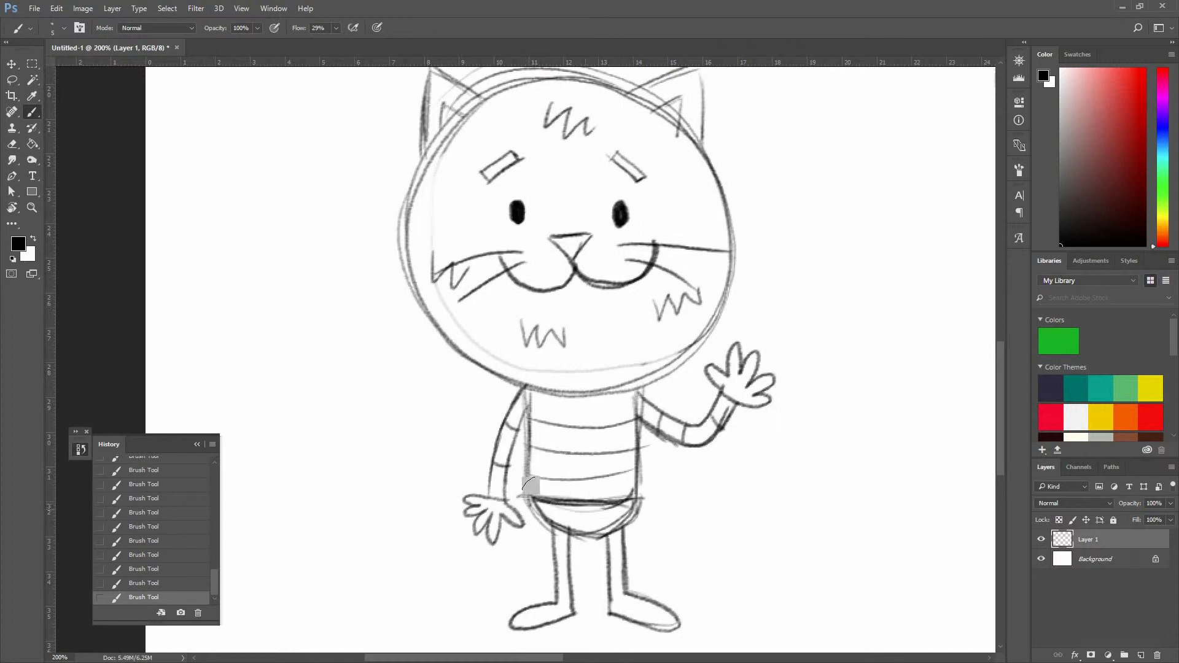
Erase the straight waistline and redraw it with the brush as a downward curve
{"action": "key", "text": "e"}
{"action": "mouse_move", "coordinate": [553, 495]}
{"action": "left_mouse_down"}
{"action": "mouse_move", "coordinate": [610, 486]}
{"action": "mouse_move", "coordinate": [547, 503]}
{"action": "mouse_move", "coordinate": [577, 507]}
{"action": "mouse_move", "coordinate": [635, 494]}
{"action": "mouse_move", "coordinate": [561, 509]}
{"action": "left_mouse_up"}
{"action": "key", "text": "b"}
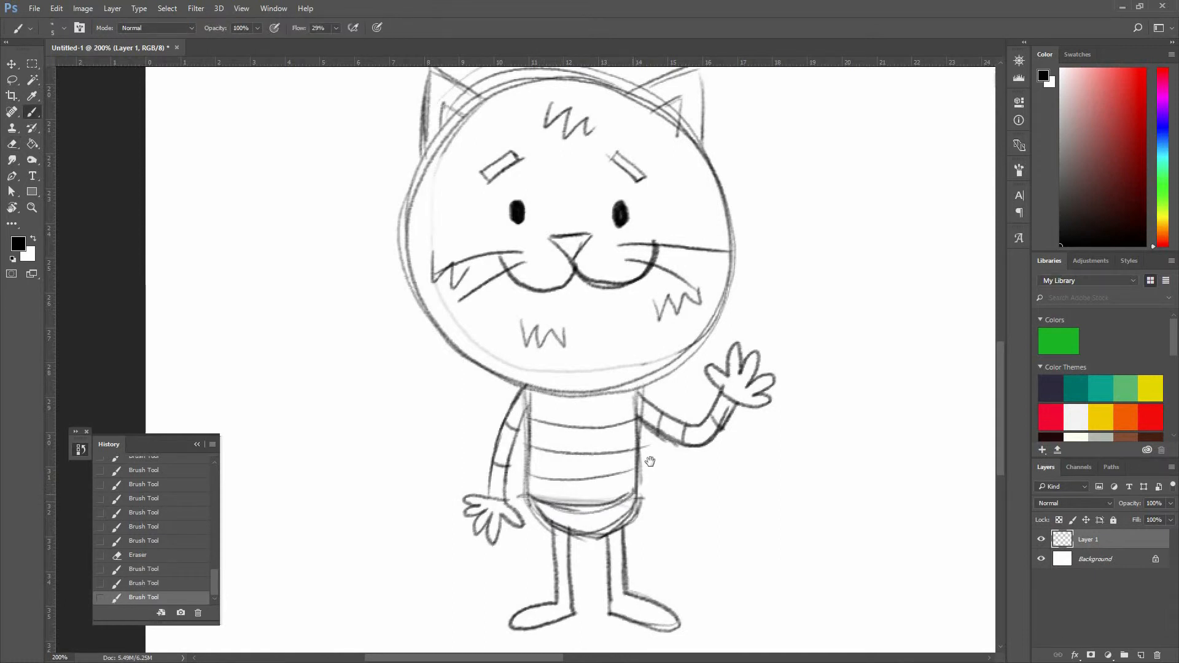
Draw a curved tail extending from the lower right side of the round-headed cat's torso
{"action": "mouse_move", "coordinate": [618, 457]}
{"action": "left_mouse_down"}
{"action": "mouse_move", "coordinate": [662, 449]}
{"action": "mouse_move", "coordinate": [669, 486]}
{"action": "mouse_move", "coordinate": [639, 475]}
{"action": "mouse_move", "coordinate": [612, 492]}
{"action": "mouse_move", "coordinate": [563, 470]}
{"action": "mouse_move", "coordinate": [595, 479]}
{"action": "mouse_move", "coordinate": [666, 454]}
{"action": "mouse_move", "coordinate": [632, 484]}
{"action": "mouse_move", "coordinate": [563, 473]}
{"action": "mouse_move", "coordinate": [633, 492]}
{"action": "mouse_move", "coordinate": [666, 466]}
{"action": "mouse_move", "coordinate": [596, 489]}
{"action": "mouse_move", "coordinate": [560, 484]}
{"action": "mouse_move", "coordinate": [663, 462]}
{"action": "left_mouse_up"}
{"action": "key", "text": "ctrl+z"}
{"action": "key", "text": "ctrl+z"}
{"action": "mouse_move", "coordinate": [595, 482]}
{"action": "left_mouse_down"}
{"action": "mouse_move", "coordinate": [615, 479]}
{"action": "mouse_move", "coordinate": [565, 469]}
{"action": "mouse_move", "coordinate": [642, 482]}
{"action": "mouse_move", "coordinate": [608, 464]}
{"action": "left_mouse_up"}
{"action": "left_click_drag", "start_coordinate": [663, 492], "coordinate": [565, 486]}
{"action": "left_click_drag", "start_coordinate": [740, 413], "coordinate": [703, 471]}
{"action": "key", "text": "ctrl+minus"}
{"action": "key", "text": "ctrl+minus"}
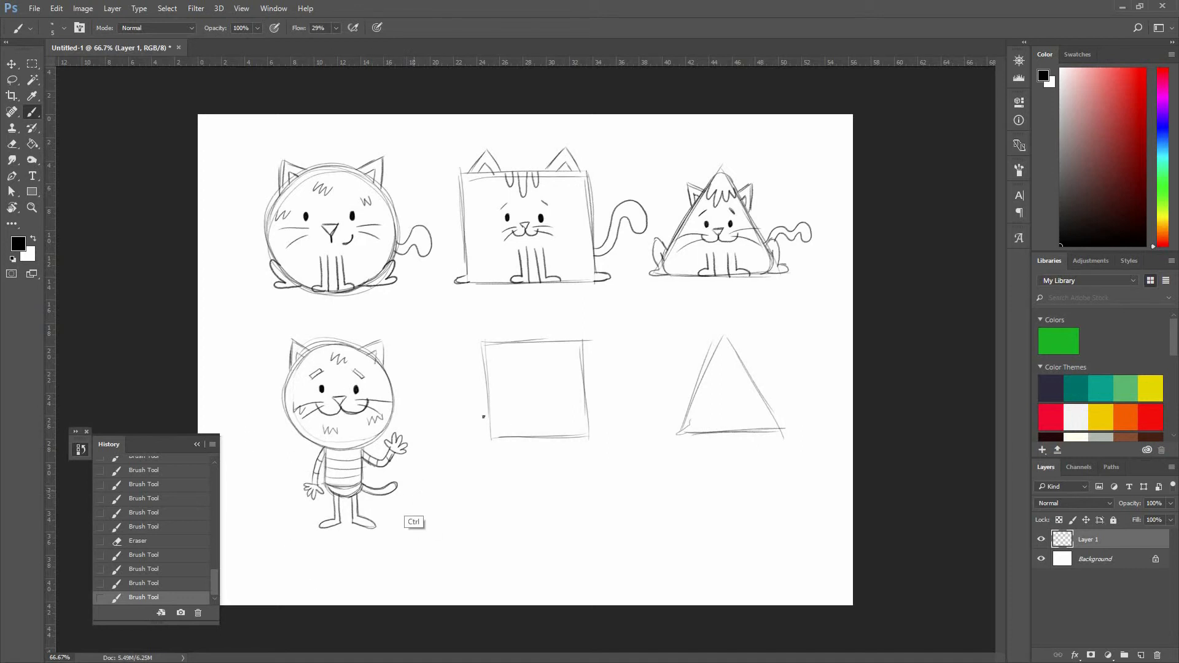
Reinforce the outline of the round head with brush strokes near its left ear
{"action": "key", "text": "ctrl+plus"}
{"action": "left_click_drag", "start_coordinate": [555, 531], "coordinate": [590, 427]}
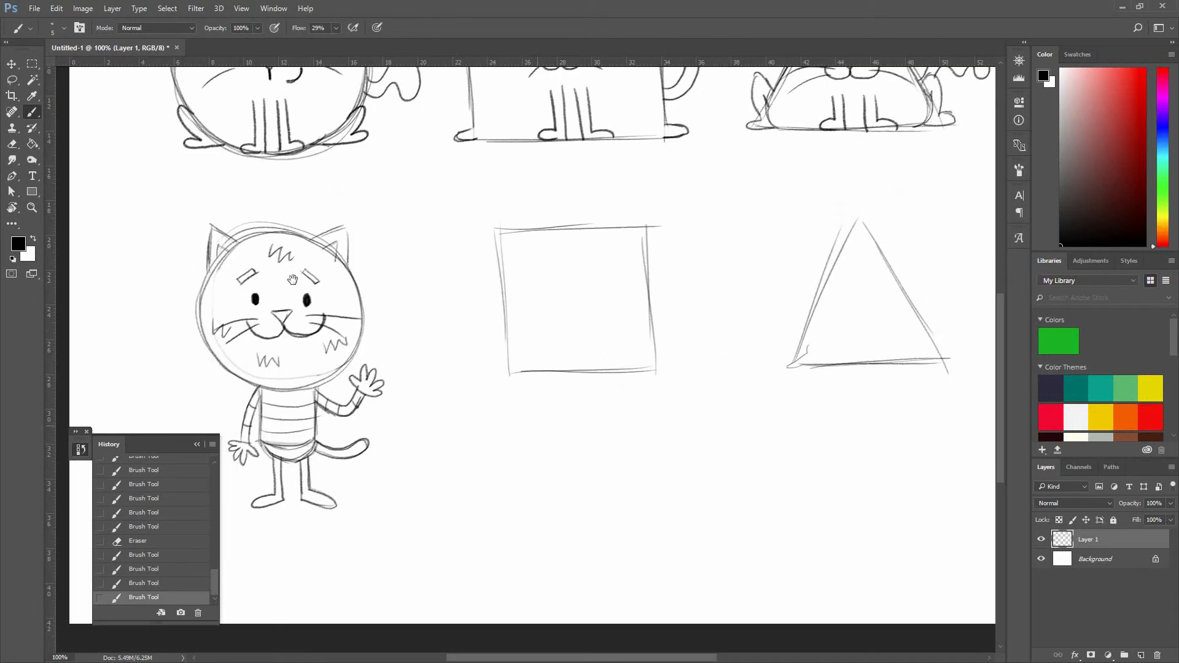
{"action": "left_click_drag", "start_coordinate": [204, 285], "coordinate": [236, 243]}
{"action": "left_click_drag", "start_coordinate": [223, 254], "coordinate": [250, 237]}
Draw a face inside the square with oval eyes, a triangular nose, a curved mouth and whiskers
{"action": "key", "text": "ctrl+plus"}
{"action": "mouse_move", "coordinate": [520, 211]}
{"action": "left_mouse_down"}
{"action": "mouse_move", "coordinate": [494, 251]}
{"action": "mouse_move", "coordinate": [526, 256]}
{"action": "left_mouse_up"}
{"action": "left_click_drag", "start_coordinate": [681, 265], "coordinate": [681, 247]}
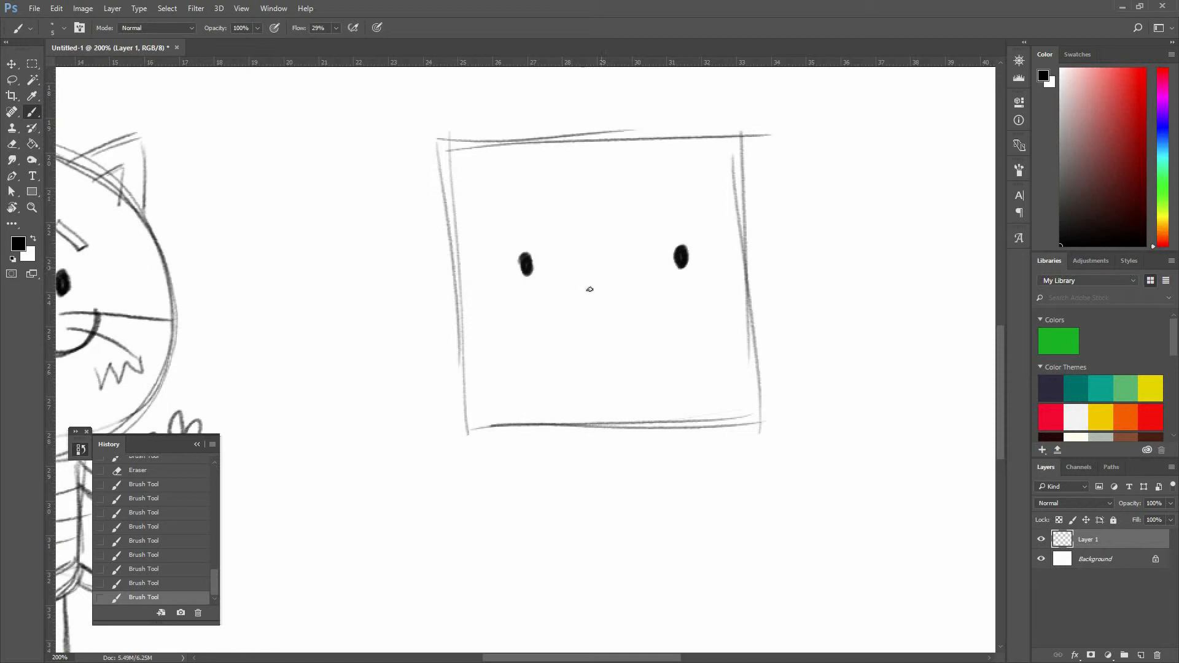
{"action": "mouse_move", "coordinate": [556, 280]}
{"action": "left_mouse_down"}
{"action": "mouse_move", "coordinate": [647, 270]}
{"action": "mouse_move", "coordinate": [614, 312]}
{"action": "left_mouse_up"}
{"action": "mouse_move", "coordinate": [619, 304]}
{"action": "left_mouse_down"}
{"action": "mouse_move", "coordinate": [645, 271]}
{"action": "mouse_move", "coordinate": [610, 332]}
{"action": "mouse_move", "coordinate": [561, 347]}
{"action": "mouse_move", "coordinate": [528, 321]}
{"action": "left_mouse_up"}
{"action": "mouse_move", "coordinate": [614, 315]}
{"action": "left_mouse_down"}
{"action": "mouse_move", "coordinate": [637, 343]}
{"action": "mouse_move", "coordinate": [708, 307]}
{"action": "mouse_move", "coordinate": [650, 344]}
{"action": "left_mouse_up"}
{"action": "mouse_move", "coordinate": [556, 313]}
{"action": "left_mouse_down"}
{"action": "mouse_move", "coordinate": [487, 341]}
{"action": "mouse_move", "coordinate": [496, 371]}
{"action": "left_mouse_up"}
{"action": "mouse_move", "coordinate": [658, 297]}
{"action": "left_mouse_down"}
{"action": "mouse_move", "coordinate": [733, 286]}
{"action": "mouse_move", "coordinate": [765, 341]}
{"action": "left_mouse_up"}
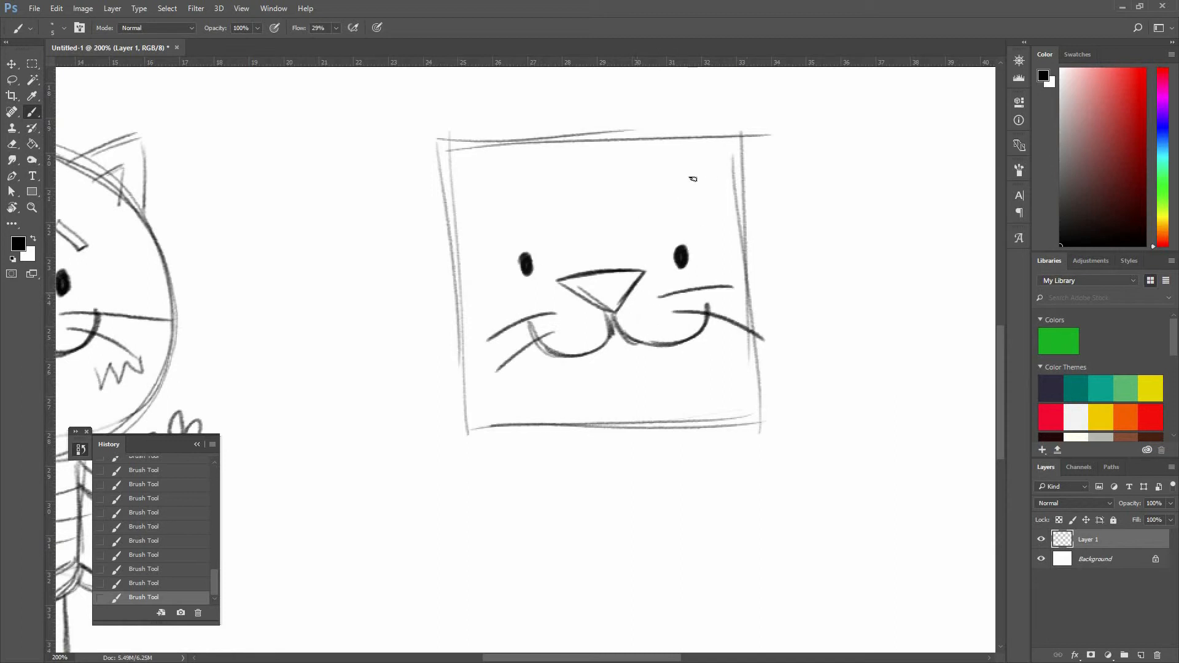
Draw three rounded forehead stripes and two pointed ears with inner-ear lines on the square head
{"action": "mouse_move", "coordinate": [575, 143]}
{"action": "left_mouse_down"}
{"action": "mouse_move", "coordinate": [585, 209]}
{"action": "mouse_move", "coordinate": [608, 144]}
{"action": "mouse_move", "coordinate": [597, 222]}
{"action": "mouse_move", "coordinate": [575, 151]}
{"action": "mouse_move", "coordinate": [653, 140]}
{"action": "left_mouse_up"}
{"action": "mouse_move", "coordinate": [527, 141]}
{"action": "left_mouse_down"}
{"action": "mouse_move", "coordinate": [528, 196]}
{"action": "mouse_move", "coordinate": [553, 144]}
{"action": "mouse_move", "coordinate": [534, 198]}
{"action": "mouse_move", "coordinate": [595, 207]}
{"action": "mouse_move", "coordinate": [656, 137]}
{"action": "mouse_move", "coordinate": [697, 195]}
{"action": "left_mouse_up"}
{"action": "mouse_move", "coordinate": [658, 139]}
{"action": "left_mouse_down"}
{"action": "mouse_move", "coordinate": [695, 195]}
{"action": "mouse_move", "coordinate": [677, 206]}
{"action": "left_mouse_up"}
{"action": "left_click_drag", "start_coordinate": [665, 151], "coordinate": [697, 197]}
{"action": "mouse_move", "coordinate": [417, 215]}
{"action": "left_mouse_down"}
{"action": "mouse_move", "coordinate": [464, 130]}
{"action": "mouse_move", "coordinate": [460, 147]}
{"action": "left_mouse_up"}
{"action": "left_click_drag", "start_coordinate": [464, 129], "coordinate": [525, 204]}
{"action": "mouse_move", "coordinate": [443, 209]}
{"action": "left_mouse_down"}
{"action": "mouse_move", "coordinate": [469, 179]}
{"action": "mouse_move", "coordinate": [503, 204]}
{"action": "mouse_move", "coordinate": [431, 192]}
{"action": "mouse_move", "coordinate": [464, 133]}
{"action": "left_mouse_up"}
Draw a narrow torso with a rounded bottom beneath the square head
{"action": "left_click_drag", "start_coordinate": [676, 338], "coordinate": [677, 225]}
{"action": "scroll", "coordinate": [658, 329], "scroll_direction": "down", "scroll_amount": 4}
{"action": "scroll", "coordinate": [700, 264], "scroll_direction": "left", "scroll_amount": 3}
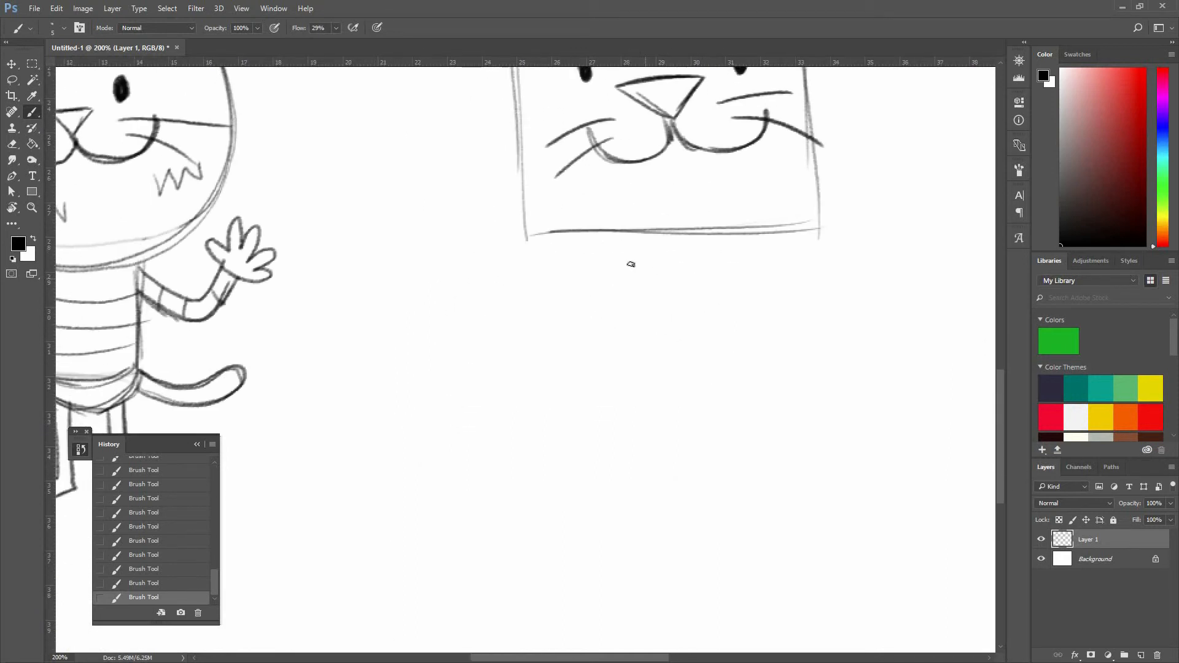
{"action": "left_click_drag", "start_coordinate": [620, 235], "coordinate": [631, 357]}
{"action": "left_click_drag", "start_coordinate": [729, 230], "coordinate": [737, 335]}
{"action": "left_click_drag", "start_coordinate": [730, 239], "coordinate": [740, 342]}
{"action": "mouse_move", "coordinate": [632, 347]}
{"action": "left_mouse_down"}
{"action": "mouse_move", "coordinate": [694, 365]}
{"action": "mouse_move", "coordinate": [738, 328]}
{"action": "mouse_move", "coordinate": [737, 342]}
{"action": "left_mouse_up"}
{"action": "mouse_move", "coordinate": [750, 252]}
{"action": "left_mouse_down"}
{"action": "mouse_move", "coordinate": [658, 374]}
{"action": "mouse_move", "coordinate": [667, 297]}
{"action": "left_mouse_up"}
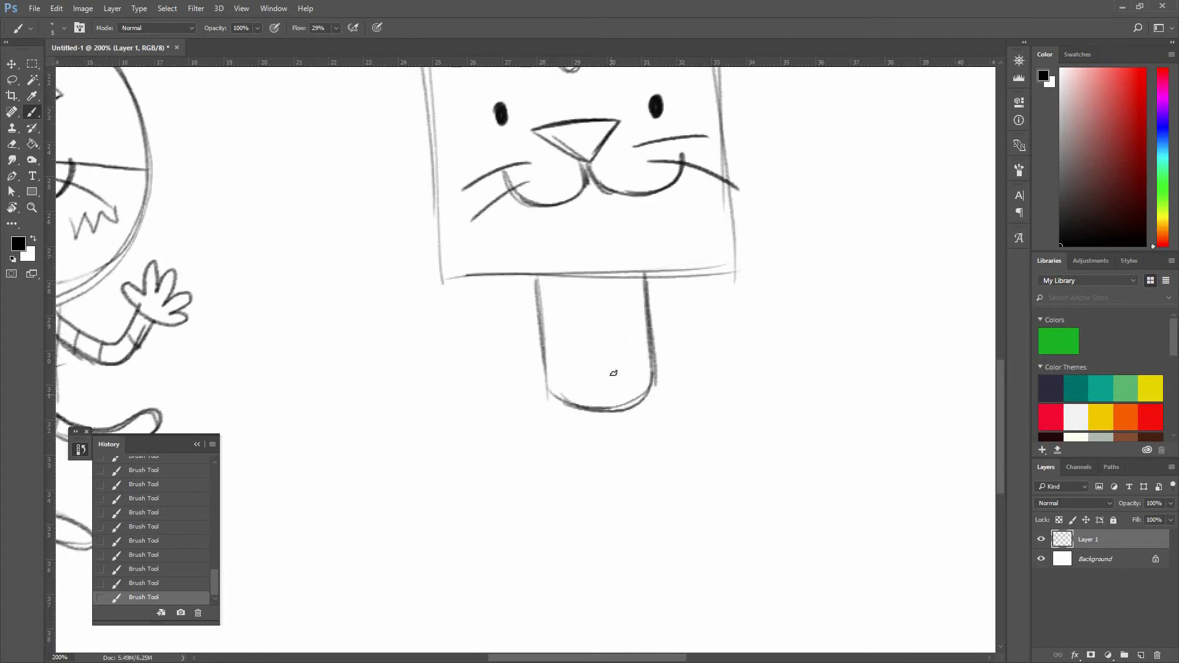
Redraw the curved bottom of the square-headed cat's torso and add a straight waistline above it
{"action": "key", "text": "ctrl+z"}
{"action": "mouse_move", "coordinate": [654, 381]}
{"action": "left_mouse_down"}
{"action": "mouse_move", "coordinate": [543, 387]}
{"action": "mouse_move", "coordinate": [578, 418]}
{"action": "left_mouse_up"}
{"action": "mouse_move", "coordinate": [548, 389]}
{"action": "left_mouse_down"}
{"action": "mouse_move", "coordinate": [642, 403]}
{"action": "mouse_move", "coordinate": [655, 371]}
{"action": "left_mouse_up"}
{"action": "key", "text": "ctrl+z"}
{"action": "key", "text": "ctrl+z"}
{"action": "left_click_drag", "start_coordinate": [577, 406], "coordinate": [652, 385]}
{"action": "mouse_move", "coordinate": [582, 407]}
{"action": "left_mouse_down"}
{"action": "mouse_move", "coordinate": [588, 473]}
{"action": "mouse_move", "coordinate": [530, 494]}
{"action": "mouse_move", "coordinate": [608, 480]}
{"action": "mouse_move", "coordinate": [587, 482]}
{"action": "mouse_move", "coordinate": [582, 511]}
{"action": "mouse_move", "coordinate": [603, 418]}
{"action": "mouse_move", "coordinate": [601, 436]}
{"action": "left_mouse_up"}
{"action": "key", "text": "ctrl+z"}
Draw two short legs with outward-pointing feet under the square-headed cat's torso
{"action": "mouse_move", "coordinate": [625, 492]}
{"action": "left_mouse_down"}
{"action": "mouse_move", "coordinate": [617, 410]}
{"action": "mouse_move", "coordinate": [679, 517]}
{"action": "left_mouse_up"}
{"action": "left_click_drag", "start_coordinate": [633, 429], "coordinate": [632, 405]}
{"action": "key", "text": "space"}
{"action": "mouse_move", "coordinate": [711, 377]}
{"action": "left_mouse_down"}
{"action": "mouse_move", "coordinate": [710, 501]}
{"action": "mouse_move", "coordinate": [731, 477]}
{"action": "mouse_move", "coordinate": [731, 455]}
{"action": "left_mouse_up"}
{"action": "key", "text": "ctrl+minus"}
{"action": "key", "text": "ctrl+minus"}
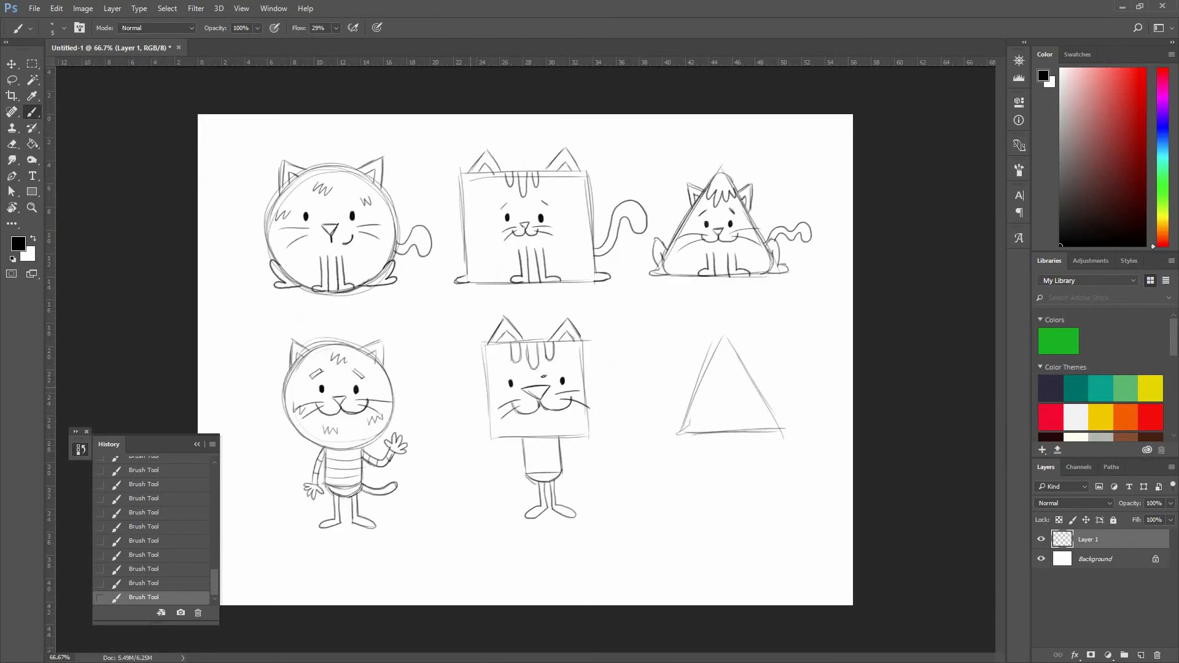
Lasso the whole square-headed cat, rotate it slightly clockwise with Free Transform, and deselect
{"action": "key", "text": "ctrl+plus"}
{"action": "key", "text": "l"}
{"action": "mouse_move", "coordinate": [500, 585]}
{"action": "left_mouse_down"}
{"action": "mouse_move", "coordinate": [533, 273]}
{"action": "mouse_move", "coordinate": [657, 599]}
{"action": "mouse_move", "coordinate": [489, 622]}
{"action": "left_mouse_up"}
{"action": "key", "text": "ctrl+t"}
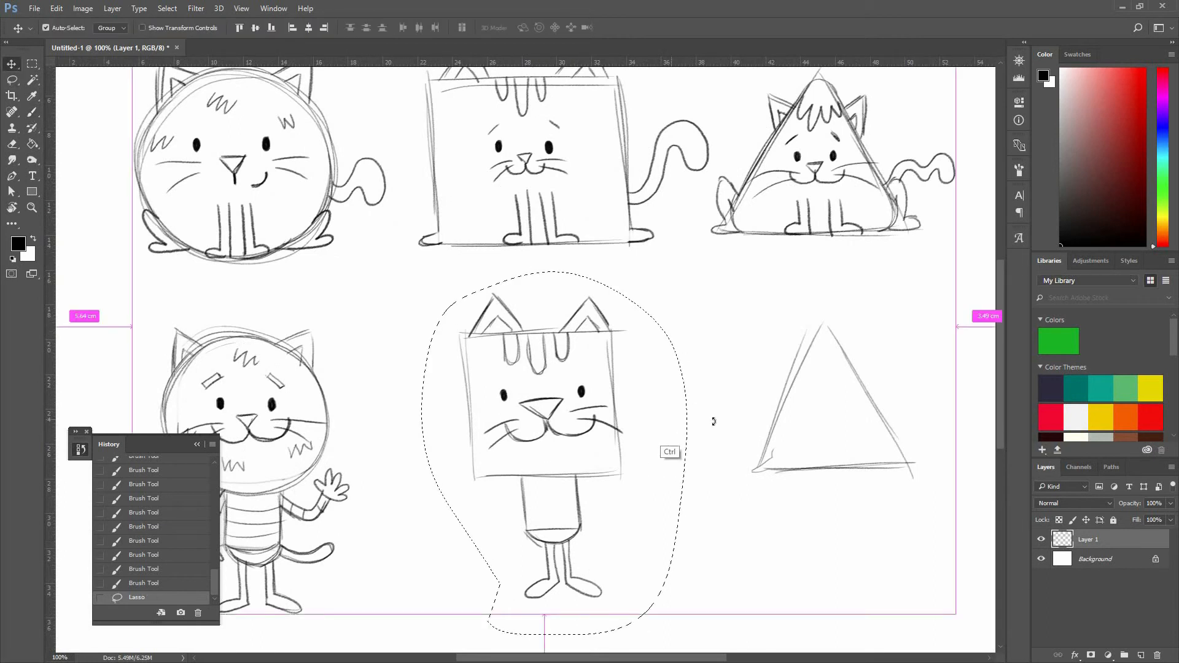
{"action": "key", "text": "ctrl+t"}
{"action": "mouse_move", "coordinate": [711, 434]}
{"action": "left_mouse_down"}
{"action": "mouse_move", "coordinate": [724, 413]}
{"action": "mouse_move", "coordinate": [703, 448]}
{"action": "left_mouse_up"}
{"action": "key", "text": "Return"}
{"action": "key", "text": "ctrl+d"}
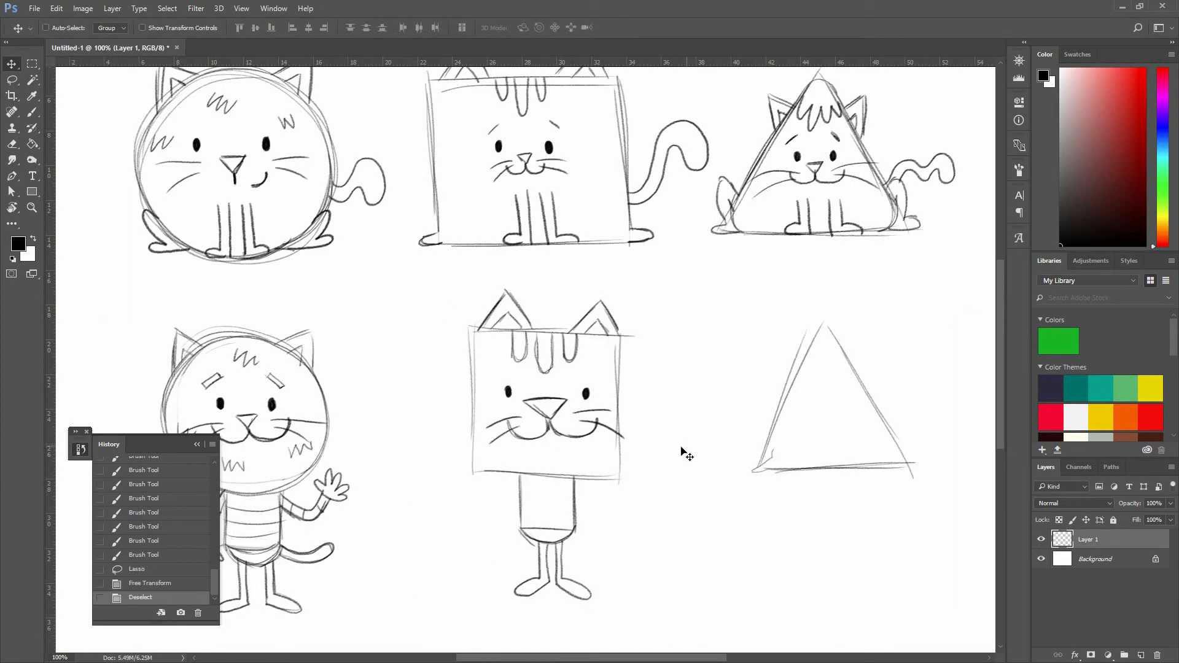
Draw two hanging arms with open hands on both sides of the square-headed cat's torso
{"action": "key", "text": "ctrl+plus"}
{"action": "scroll", "coordinate": [563, 434], "scroll_direction": "down", "scroll_amount": 4}
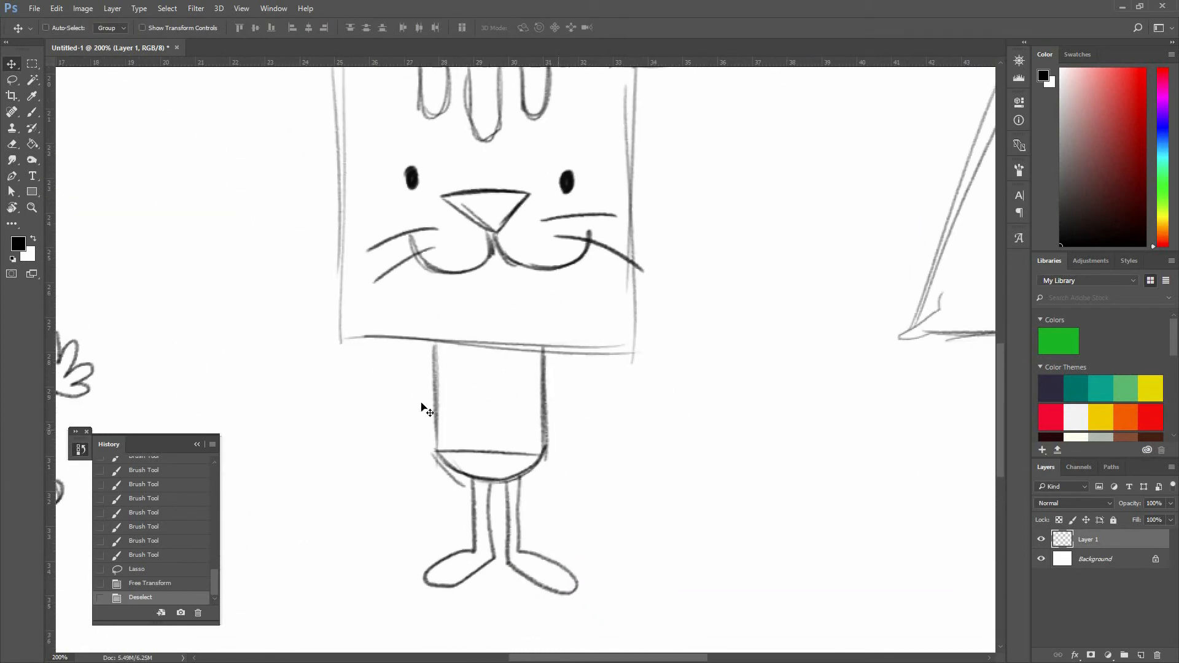
{"action": "key", "text": "b"}
{"action": "mouse_move", "coordinate": [434, 371]}
{"action": "left_mouse_down"}
{"action": "mouse_move", "coordinate": [418, 489]}
{"action": "mouse_move", "coordinate": [382, 488]}
{"action": "mouse_move", "coordinate": [430, 352]}
{"action": "left_mouse_up"}
{"action": "left_click_drag", "start_coordinate": [410, 401], "coordinate": [432, 349]}
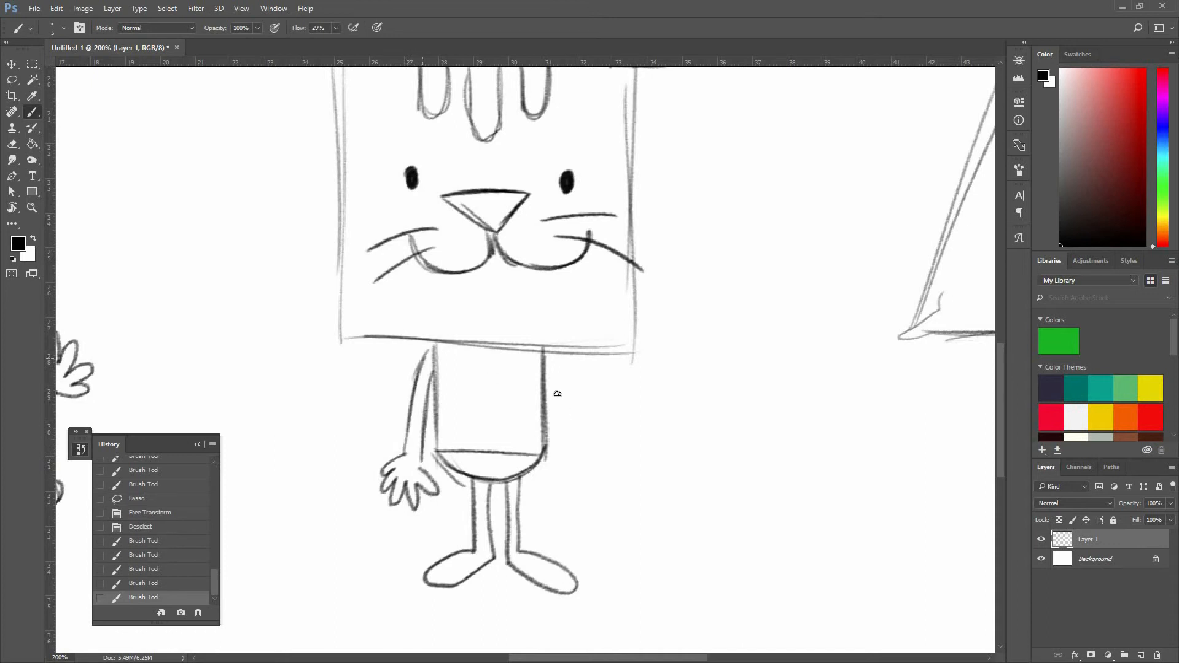
{"action": "mouse_move", "coordinate": [544, 367]}
{"action": "left_mouse_down"}
{"action": "mouse_move", "coordinate": [575, 457]}
{"action": "mouse_move", "coordinate": [559, 474]}
{"action": "mouse_move", "coordinate": [604, 482]}
{"action": "mouse_move", "coordinate": [581, 421]}
{"action": "mouse_move", "coordinate": [586, 445]}
{"action": "left_mouse_up"}
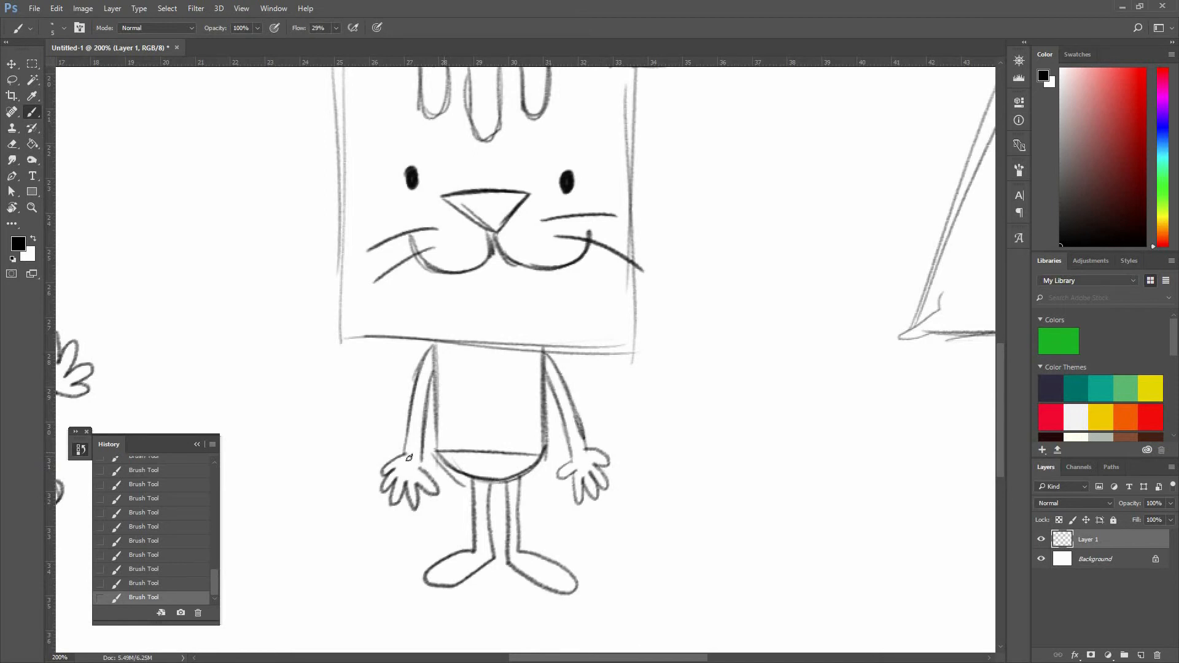
Draw stripe lines across the square-headed cat's sleeves and torso
{"action": "left_click_drag", "start_coordinate": [401, 425], "coordinate": [424, 430]}
{"action": "mouse_move", "coordinate": [416, 395]}
{"action": "left_mouse_down"}
{"action": "mouse_move", "coordinate": [542, 375]}
{"action": "mouse_move", "coordinate": [537, 398]}
{"action": "left_mouse_up"}
{"action": "mouse_move", "coordinate": [437, 428]}
{"action": "left_mouse_down"}
{"action": "mouse_move", "coordinate": [558, 424]}
{"action": "mouse_move", "coordinate": [568, 384]}
{"action": "left_mouse_up"}
{"action": "left_click_drag", "start_coordinate": [565, 426], "coordinate": [594, 413]}
{"action": "left_click_drag", "start_coordinate": [580, 444], "coordinate": [597, 434]}
Darken the side and bottom edges of the square head with additional brush strokes
{"action": "left_click_drag", "start_coordinate": [340, 329], "coordinate": [348, 394]}
{"action": "left_click_drag", "start_coordinate": [636, 418], "coordinate": [365, 394]}
{"action": "left_click_drag", "start_coordinate": [348, 217], "coordinate": [349, 402]}
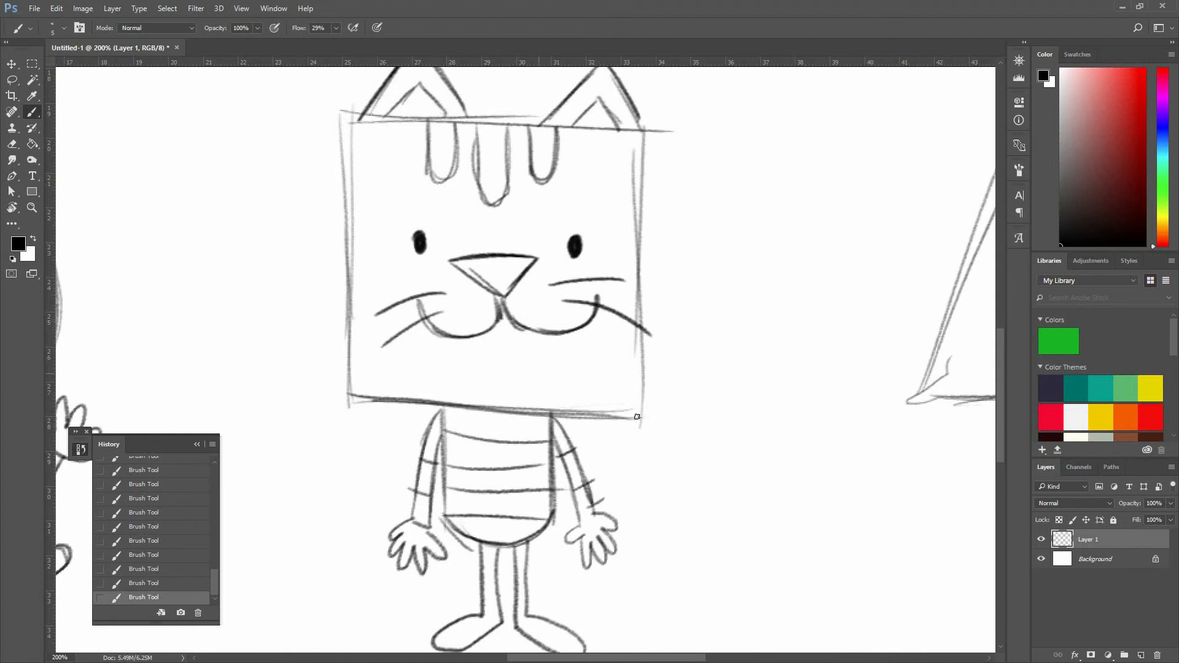
{"action": "left_click_drag", "start_coordinate": [628, 243], "coordinate": [640, 418]}
Draw a tail that curves up and over behind the square-headed cat's right hand
{"action": "mouse_move", "coordinate": [615, 295]}
{"action": "left_mouse_down"}
{"action": "mouse_move", "coordinate": [602, 163]}
{"action": "mouse_move", "coordinate": [589, 158]}
{"action": "left_mouse_up"}
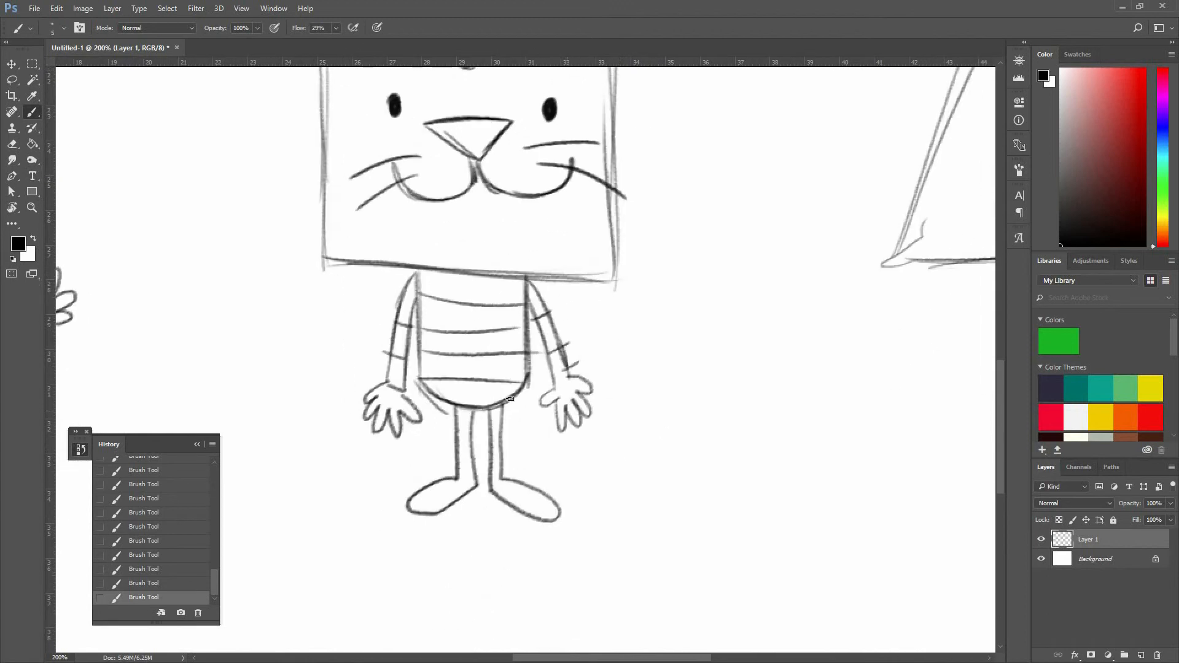
{"action": "left_click_drag", "start_coordinate": [507, 400], "coordinate": [560, 424]}
{"action": "mouse_move", "coordinate": [583, 374]}
{"action": "left_mouse_down"}
{"action": "mouse_move", "coordinate": [669, 400]}
{"action": "mouse_move", "coordinate": [627, 326]}
{"action": "mouse_move", "coordinate": [555, 381]}
{"action": "mouse_move", "coordinate": [580, 389]}
{"action": "left_mouse_up"}
{"action": "key", "text": "ctrl+minus"}
{"action": "key", "text": "ctrl+minus"}
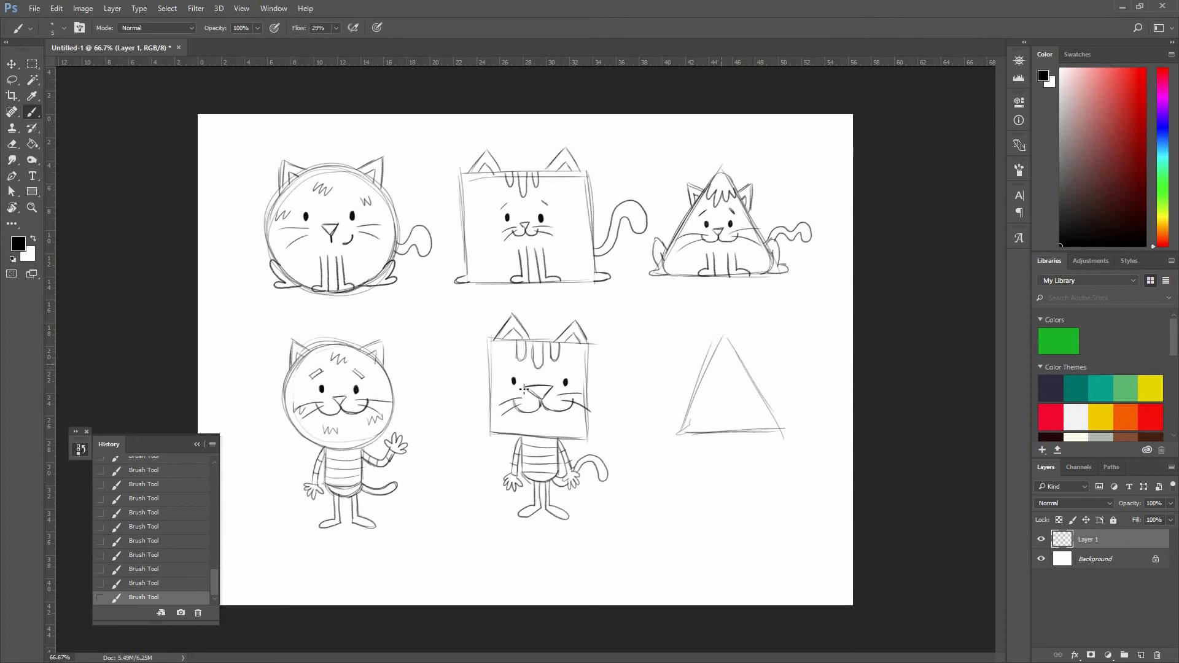
Draw two oval eyes with slanted eyebrows inside the lower triangle
{"action": "key", "text": "ctrl+plus"}
{"action": "mouse_move", "coordinate": [853, 392]}
{"action": "left_mouse_down"}
{"action": "mouse_move", "coordinate": [643, 321]}
{"action": "mouse_move", "coordinate": [571, 358]}
{"action": "mouse_move", "coordinate": [524, 338]}
{"action": "mouse_move", "coordinate": [568, 341]}
{"action": "left_mouse_up"}
{"action": "key", "text": "ctrl+plus"}
{"action": "left_click_drag", "start_coordinate": [654, 334], "coordinate": [656, 341]}
{"action": "left_click_drag", "start_coordinate": [579, 305], "coordinate": [560, 322]}
{"action": "left_click_drag", "start_coordinate": [648, 294], "coordinate": [667, 306]}
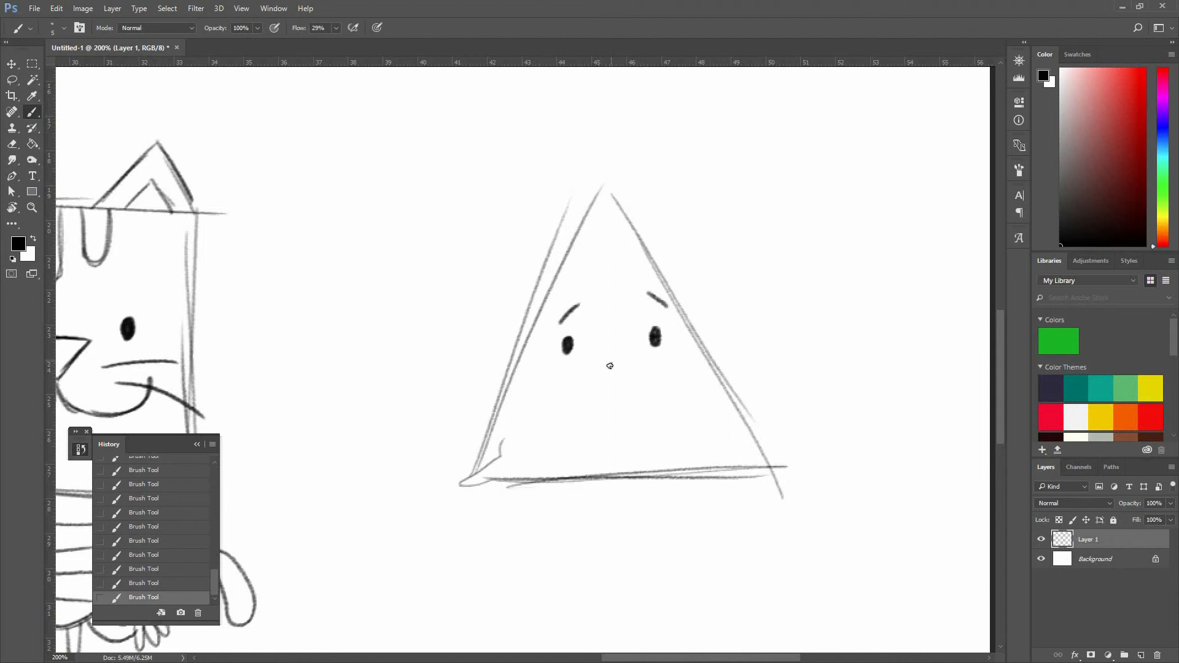
Draw a small triangular nose below the eyes, then lasso it and adjust its position
{"action": "mouse_move", "coordinate": [633, 361]}
{"action": "left_mouse_down"}
{"action": "mouse_move", "coordinate": [594, 363]}
{"action": "mouse_move", "coordinate": [613, 379]}
{"action": "mouse_move", "coordinate": [590, 350]}
{"action": "mouse_move", "coordinate": [624, 368]}
{"action": "mouse_move", "coordinate": [598, 336]}
{"action": "mouse_move", "coordinate": [631, 343]}
{"action": "left_mouse_up"}
{"action": "key", "text": "e"}
{"action": "key", "text": "b"}
{"action": "key", "text": "ctrl+z"}
{"action": "key", "text": "l"}
{"action": "left_click_drag", "start_coordinate": [625, 384], "coordinate": [587, 363]}
{"action": "key", "text": "v"}
{"action": "mouse_move", "coordinate": [623, 353]}
{"action": "left_mouse_down"}
{"action": "mouse_move", "coordinate": [650, 387]}
{"action": "mouse_move", "coordinate": [651, 360]}
{"action": "mouse_move", "coordinate": [599, 394]}
{"action": "mouse_move", "coordinate": [548, 395]}
{"action": "mouse_move", "coordinate": [536, 373]}
{"action": "left_mouse_up"}
{"action": "key", "text": "ctrl+d"}
Draw a curved mouth under the nose and whiskers on both sides of the triangle face
{"action": "key", "text": "b"}
{"action": "key", "text": "ctrl+z"}
{"action": "key", "text": "ctrl+z"}
{"action": "mouse_move", "coordinate": [616, 372]}
{"action": "left_mouse_down"}
{"action": "mouse_move", "coordinate": [608, 391]}
{"action": "mouse_move", "coordinate": [584, 384]}
{"action": "mouse_move", "coordinate": [651, 385]}
{"action": "left_mouse_up"}
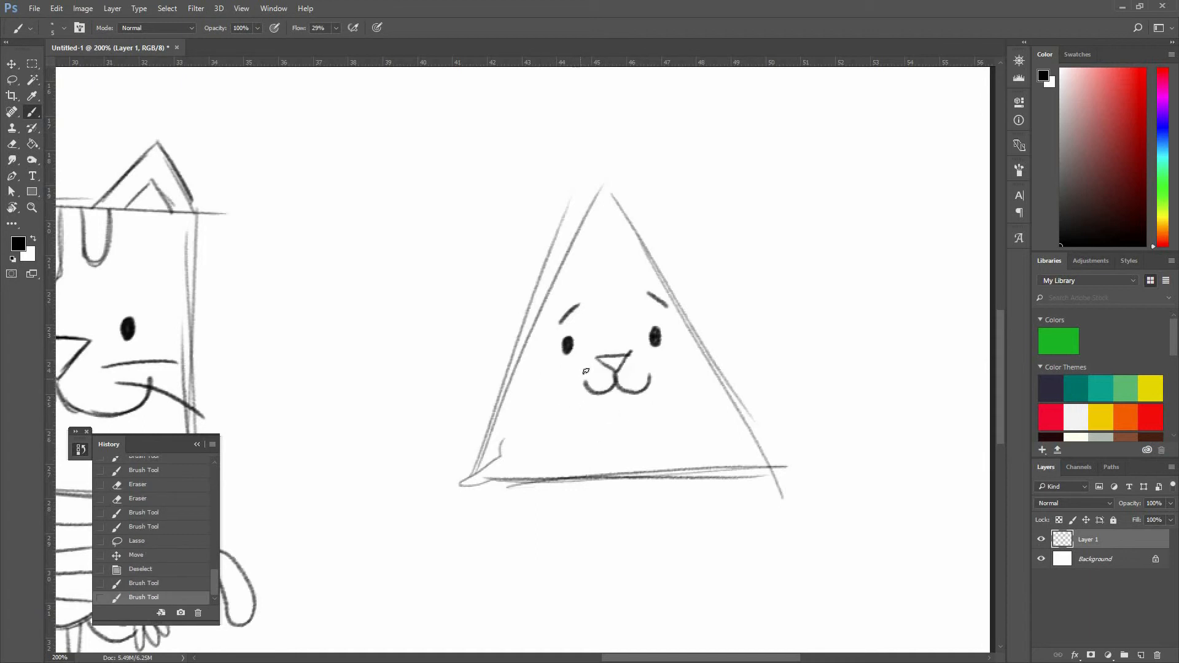
{"action": "mouse_move", "coordinate": [584, 368]}
{"action": "left_mouse_down"}
{"action": "mouse_move", "coordinate": [538, 390]}
{"action": "mouse_move", "coordinate": [531, 425]}
{"action": "left_mouse_up"}
{"action": "mouse_move", "coordinate": [643, 369]}
{"action": "left_mouse_down"}
{"action": "mouse_move", "coordinate": [692, 365]}
{"action": "mouse_move", "coordinate": [707, 402]}
{"action": "left_mouse_up"}
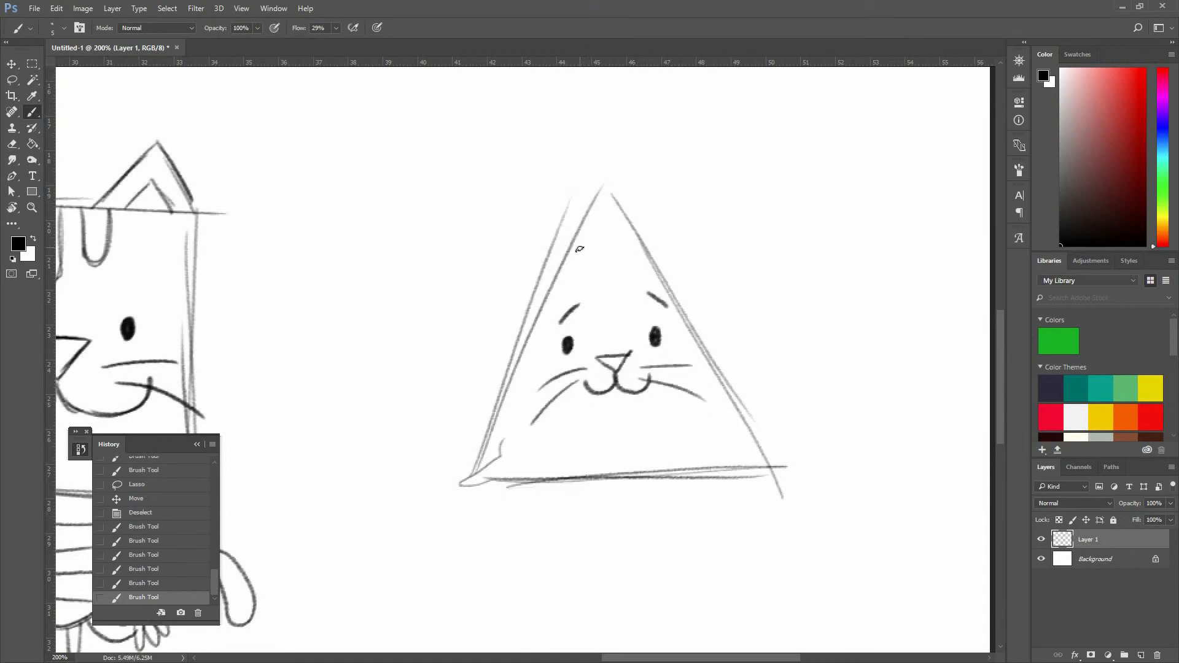
Draw a zigzag fur tuft under a rounded tip and two pointed ears with inner lines on the triangle head
{"action": "mouse_move", "coordinate": [596, 263]}
{"action": "left_mouse_down"}
{"action": "mouse_move", "coordinate": [638, 228]}
{"action": "mouse_move", "coordinate": [570, 255]}
{"action": "left_mouse_up"}
{"action": "mouse_move", "coordinate": [594, 204]}
{"action": "left_mouse_down"}
{"action": "mouse_move", "coordinate": [641, 240]}
{"action": "mouse_move", "coordinate": [665, 281]}
{"action": "left_mouse_up"}
{"action": "left_click_drag", "start_coordinate": [622, 209], "coordinate": [682, 294]}
{"action": "mouse_move", "coordinate": [636, 229]}
{"action": "left_mouse_down"}
{"action": "mouse_move", "coordinate": [689, 200]}
{"action": "mouse_move", "coordinate": [691, 288]}
{"action": "left_mouse_up"}
{"action": "left_click_drag", "start_coordinate": [692, 227], "coordinate": [678, 304]}
{"action": "left_click_drag", "start_coordinate": [653, 250], "coordinate": [674, 280]}
{"action": "mouse_move", "coordinate": [501, 216]}
{"action": "left_mouse_down"}
{"action": "mouse_move", "coordinate": [552, 235]}
{"action": "mouse_move", "coordinate": [563, 261]}
{"action": "mouse_move", "coordinate": [547, 278]}
{"action": "mouse_move", "coordinate": [538, 246]}
{"action": "mouse_move", "coordinate": [546, 255]}
{"action": "mouse_move", "coordinate": [534, 258]}
{"action": "mouse_move", "coordinate": [547, 281]}
{"action": "left_mouse_up"}
{"action": "left_click_drag", "start_coordinate": [542, 264], "coordinate": [566, 253]}
{"action": "left_click_drag", "start_coordinate": [559, 295], "coordinate": [536, 263]}
Lasso the triangle cat's facial features, move them lower, rotate them slightly with Free Transform, and deselect
{"action": "mouse_move", "coordinate": [655, 483]}
{"action": "left_mouse_down"}
{"action": "mouse_move", "coordinate": [674, 369]}
{"action": "mouse_move", "coordinate": [660, 415]}
{"action": "left_mouse_up"}
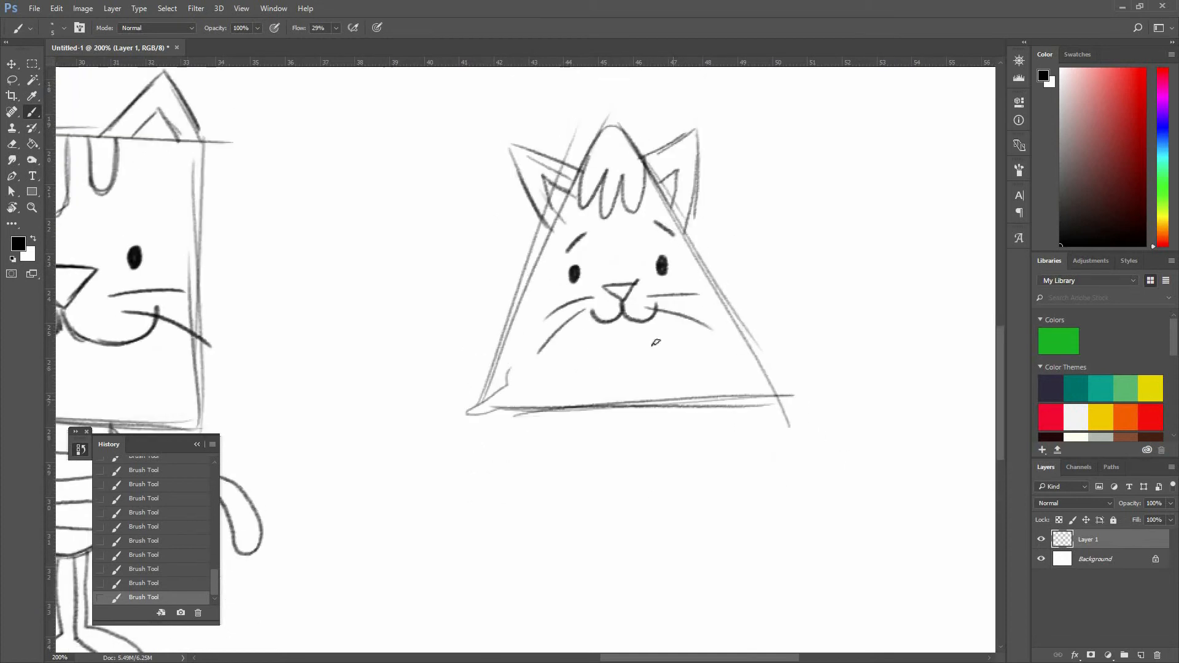
{"action": "key", "text": "l"}
{"action": "mouse_move", "coordinate": [527, 365]}
{"action": "left_mouse_down"}
{"action": "mouse_move", "coordinate": [554, 247]}
{"action": "mouse_move", "coordinate": [596, 224]}
{"action": "mouse_move", "coordinate": [647, 219]}
{"action": "mouse_move", "coordinate": [672, 240]}
{"action": "left_mouse_up"}
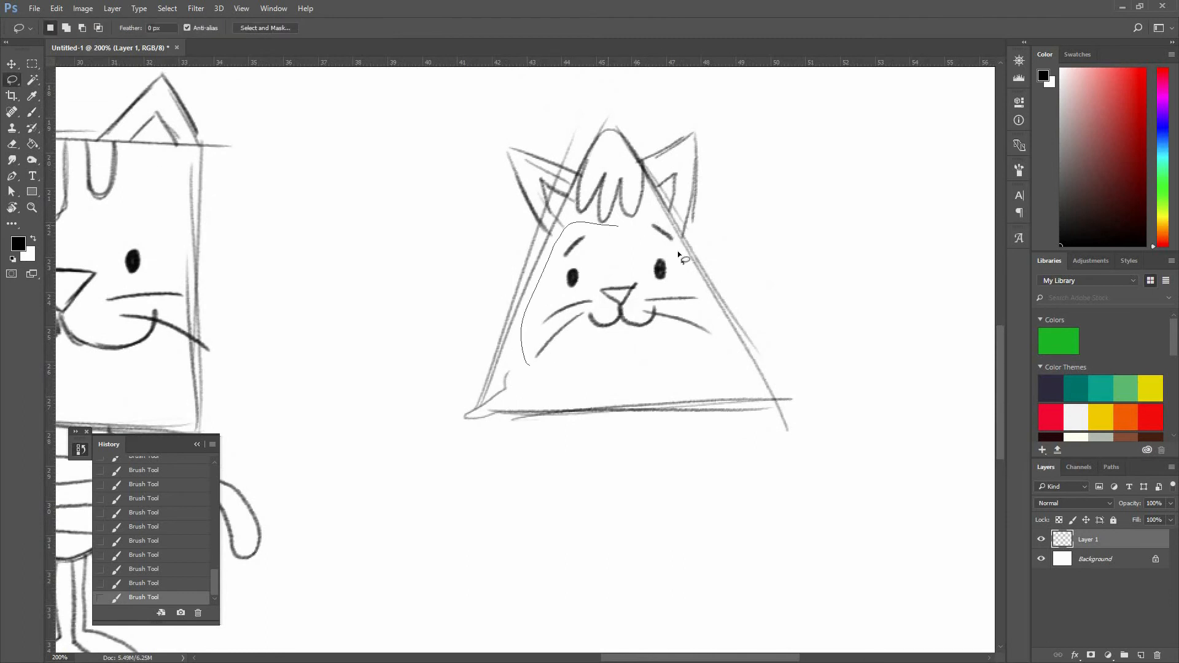
{"action": "left_click_drag", "start_coordinate": [714, 356], "coordinate": [529, 377]}
{"action": "key", "text": "v"}
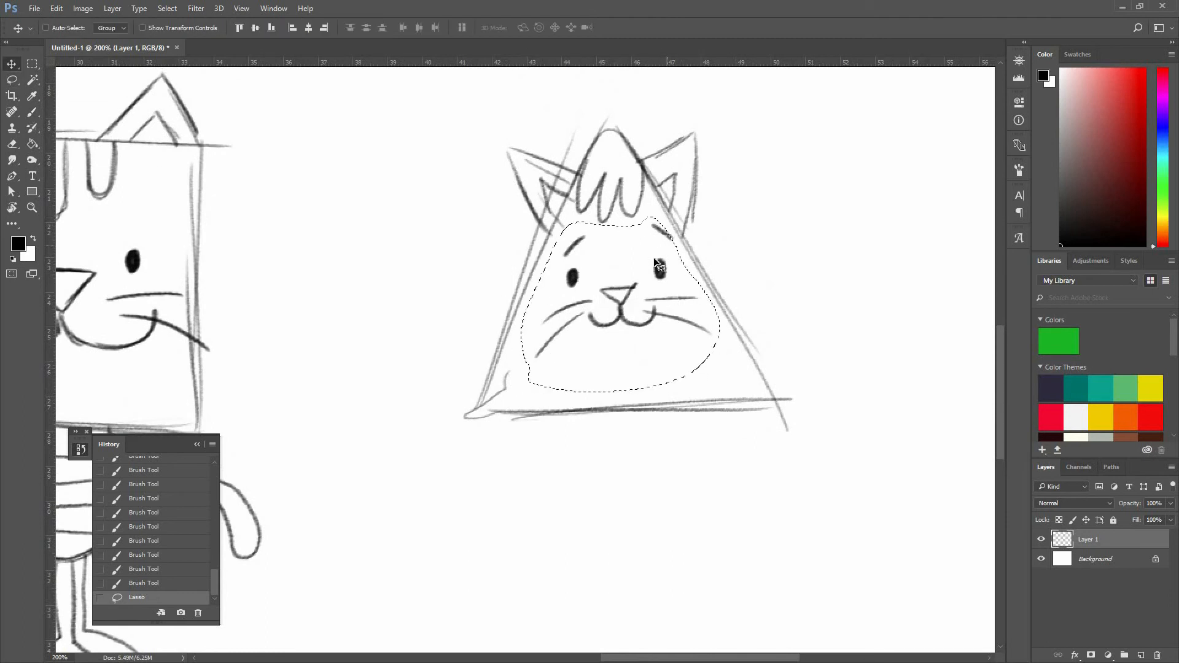
{"action": "mouse_move", "coordinate": [656, 287]}
{"action": "left_mouse_down"}
{"action": "mouse_move", "coordinate": [688, 283]}
{"action": "mouse_move", "coordinate": [670, 315]}
{"action": "mouse_move", "coordinate": [690, 315]}
{"action": "mouse_move", "coordinate": [688, 337]}
{"action": "left_mouse_up"}
{"action": "key", "text": "ctrl+t"}
{"action": "mouse_move", "coordinate": [725, 288]}
{"action": "left_mouse_down"}
{"action": "mouse_move", "coordinate": [727, 315]}
{"action": "mouse_move", "coordinate": [710, 323]}
{"action": "left_mouse_up"}
{"action": "key", "text": "Return"}
{"action": "key", "text": "ctrl+d"}
Reduce the eraser size and erase the leftover eyebrow mark beside the triangle's right edge
{"action": "key", "text": "e"}
{"action": "key", "text": "bracketleft"}
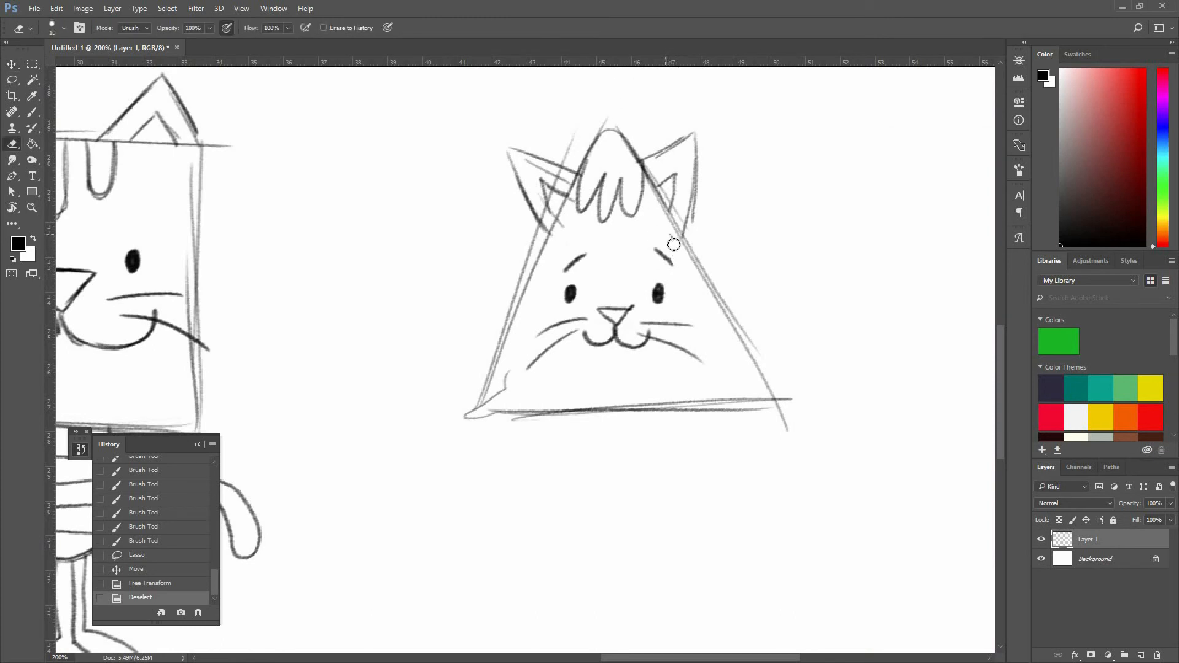
{"action": "left_click", "coordinate": [584, 434]}
Darken the triangle's base and draw a narrow torso with a waistline and rounded bottom beneath it
{"action": "key", "text": "b"}
{"action": "scroll", "coordinate": [589, 344], "scroll_direction": "down", "scroll_amount": 5}
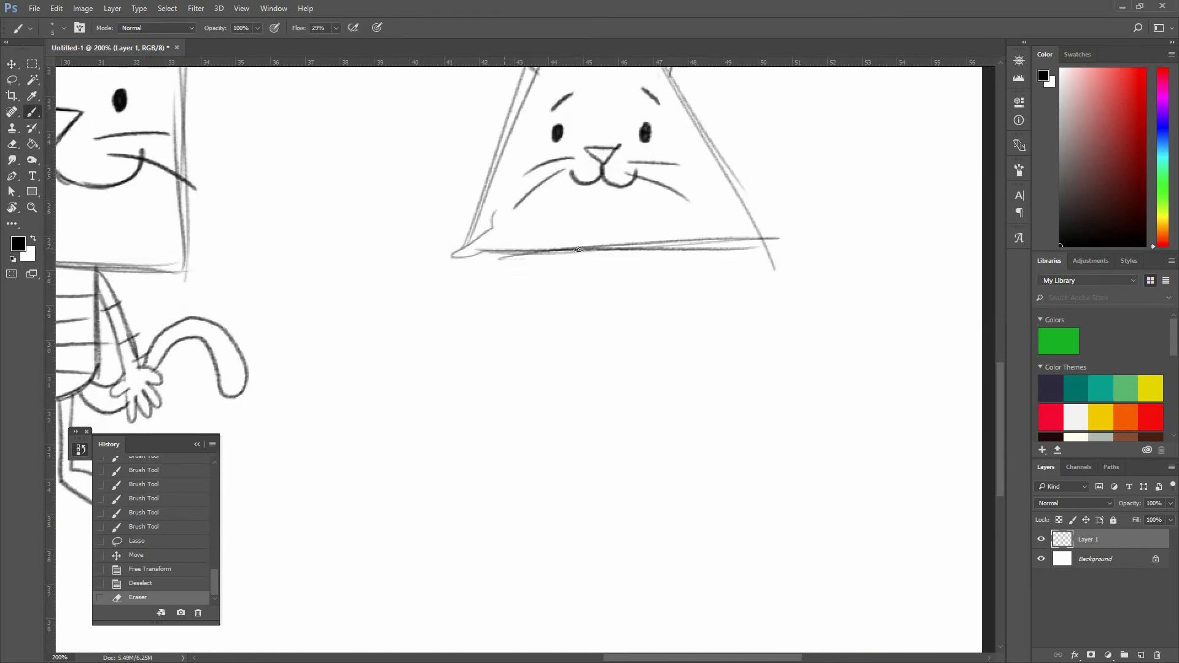
{"action": "left_click_drag", "start_coordinate": [516, 251], "coordinate": [667, 246]}
{"action": "left_click_drag", "start_coordinate": [573, 253], "coordinate": [580, 346]}
{"action": "left_click_drag", "start_coordinate": [648, 247], "coordinate": [661, 338]}
{"action": "left_click_drag", "start_coordinate": [580, 342], "coordinate": [612, 343]}
{"action": "left_click_drag", "start_coordinate": [690, 354], "coordinate": [665, 394]}
Draw two long legs with feet and a hanging left arm with an open hand on the triangle-headed cat
{"action": "left_click_drag", "start_coordinate": [548, 379], "coordinate": [571, 406]}
{"action": "mouse_move", "coordinate": [552, 385]}
{"action": "left_mouse_down"}
{"action": "mouse_move", "coordinate": [610, 409]}
{"action": "mouse_move", "coordinate": [577, 401]}
{"action": "left_mouse_up"}
{"action": "left_click_drag", "start_coordinate": [669, 329], "coordinate": [700, 234]}
{"action": "mouse_move", "coordinate": [603, 309]}
{"action": "left_mouse_down"}
{"action": "mouse_move", "coordinate": [614, 448]}
{"action": "mouse_move", "coordinate": [621, 315]}
{"action": "mouse_move", "coordinate": [645, 363]}
{"action": "mouse_move", "coordinate": [652, 436]}
{"action": "mouse_move", "coordinate": [718, 437]}
{"action": "mouse_move", "coordinate": [653, 305]}
{"action": "mouse_move", "coordinate": [657, 444]}
{"action": "mouse_move", "coordinate": [645, 405]}
{"action": "mouse_move", "coordinate": [661, 394]}
{"action": "left_mouse_up"}
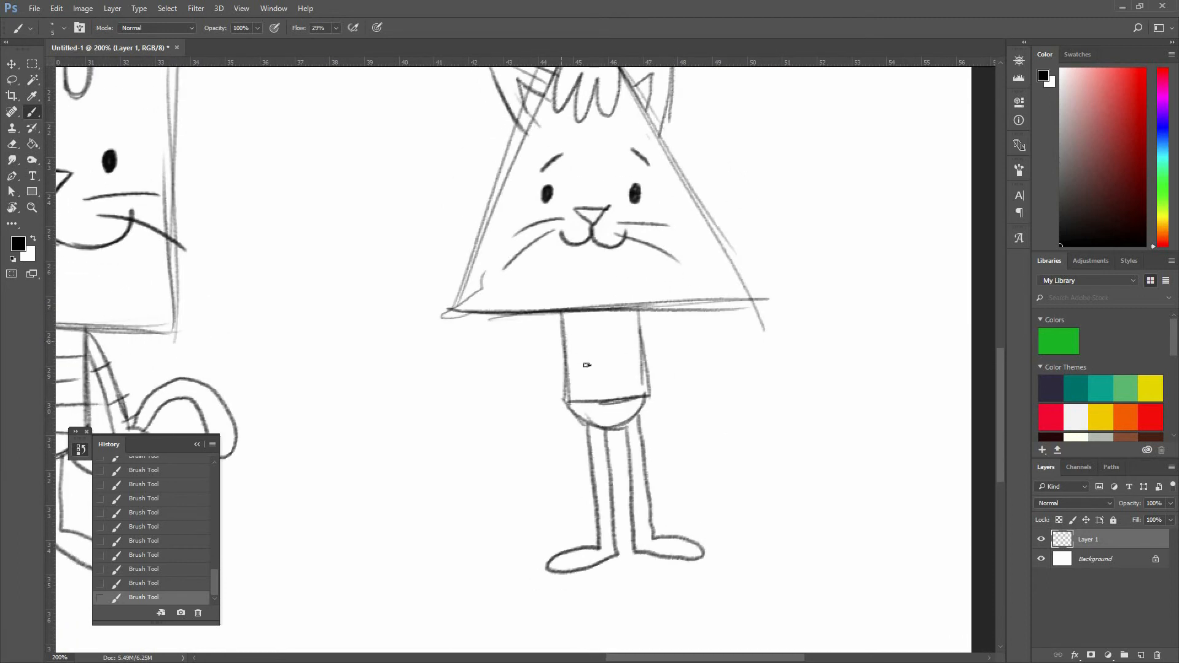
{"action": "mouse_move", "coordinate": [562, 329]}
{"action": "left_mouse_down"}
{"action": "mouse_move", "coordinate": [557, 440]}
{"action": "mouse_move", "coordinate": [520, 465]}
{"action": "mouse_move", "coordinate": [560, 315]}
{"action": "left_mouse_up"}
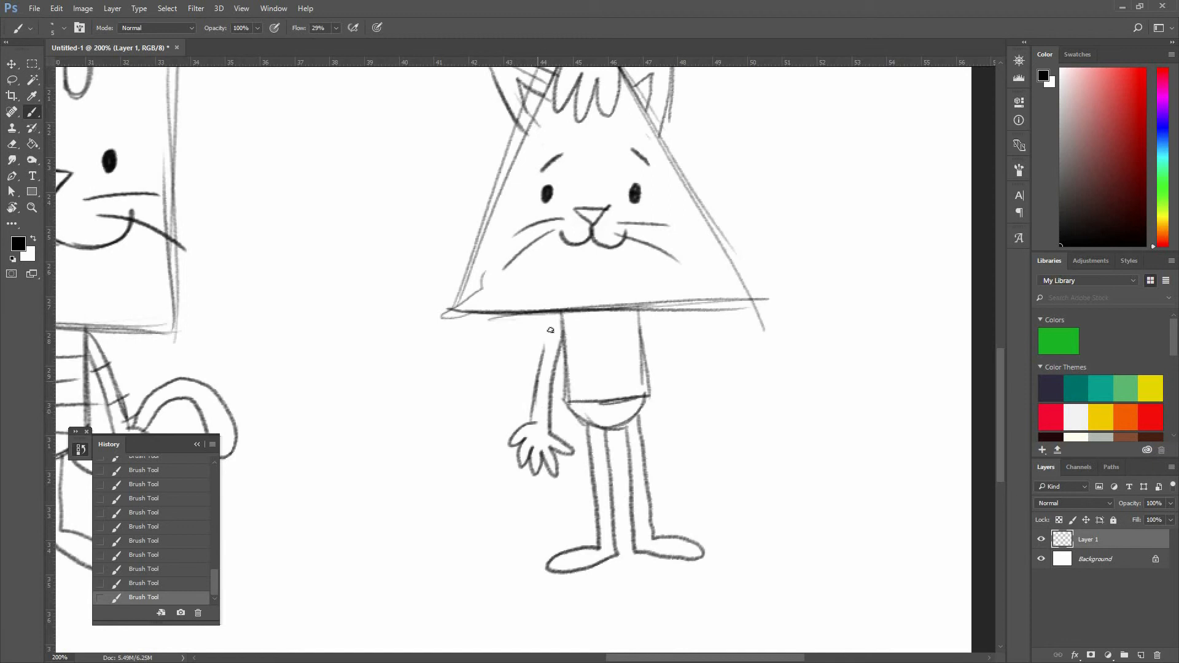
Try to draw a bent, raised arm on the right side of the triangle-headed cat's torso
{"action": "mouse_move", "coordinate": [668, 350]}
{"action": "left_mouse_down"}
{"action": "mouse_move", "coordinate": [635, 377]}
{"action": "mouse_move", "coordinate": [719, 379]}
{"action": "left_mouse_up"}
{"action": "key", "text": "ctrl+z"}
{"action": "mouse_move", "coordinate": [608, 356]}
{"action": "left_mouse_down"}
{"action": "mouse_move", "coordinate": [705, 379]}
{"action": "mouse_move", "coordinate": [712, 370]}
{"action": "mouse_move", "coordinate": [663, 372]}
{"action": "left_mouse_up"}
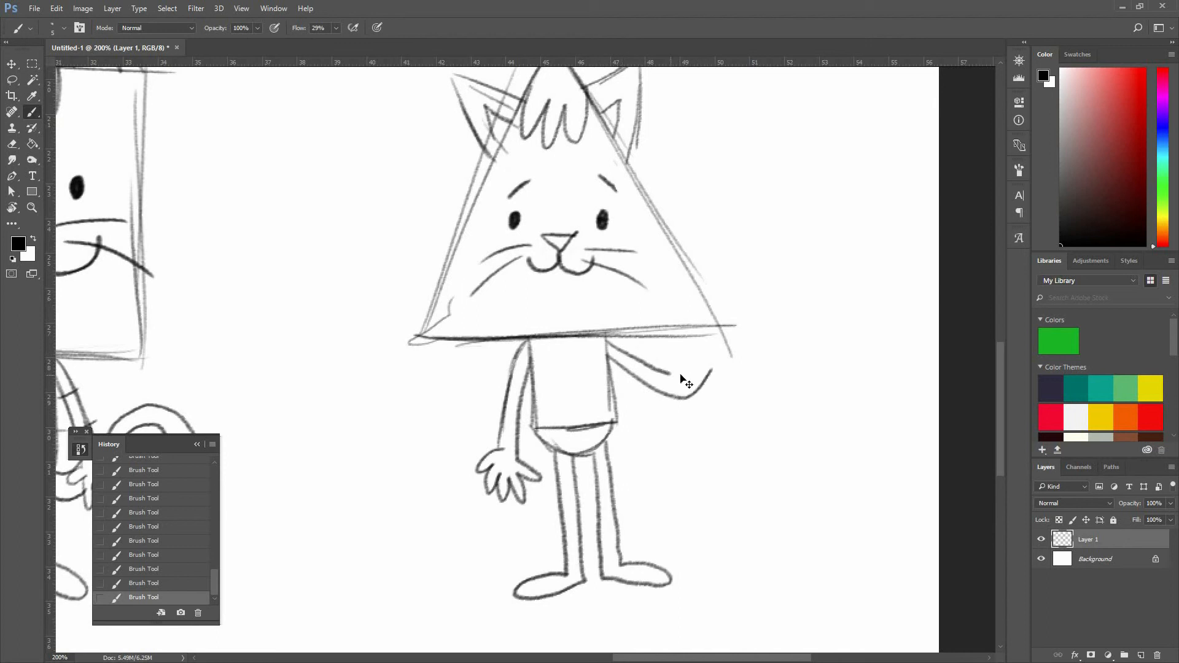
{"action": "key", "text": "ctrl+z"}
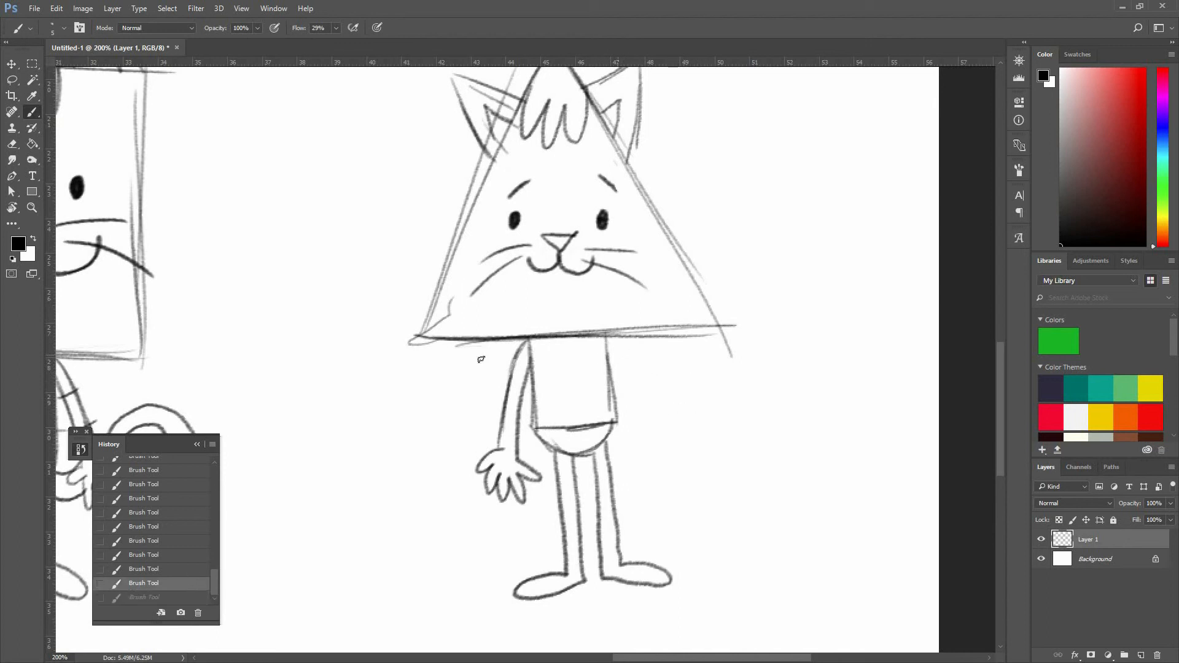
Draw stripes across the left sleeve, then lasso the arm and place a duplicate right of the torso
{"action": "left_click_drag", "start_coordinate": [496, 455], "coordinate": [518, 460]}
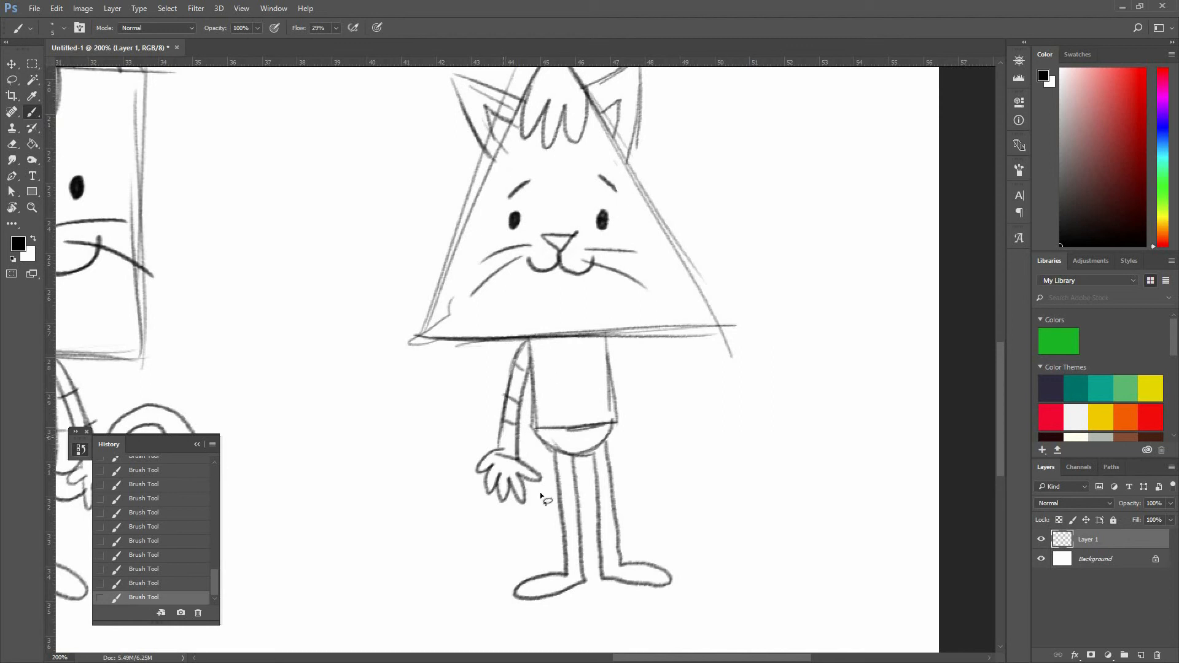
{"action": "key", "text": "l"}
{"action": "left_click_drag", "start_coordinate": [467, 414], "coordinate": [553, 492]}
{"action": "key", "text": "v"}
{"action": "mouse_move", "coordinate": [499, 444]}
{"action": "left_mouse_down"}
{"action": "mouse_move", "coordinate": [679, 447]}
{"action": "mouse_move", "coordinate": [599, 451]}
{"action": "mouse_move", "coordinate": [657, 453]}
{"action": "left_mouse_up"}
Flip the duplicated arm horizontally, rotate it to -11.63°, and attach it to the torso's right shoulder
{"action": "key", "text": "ctrl+t"}
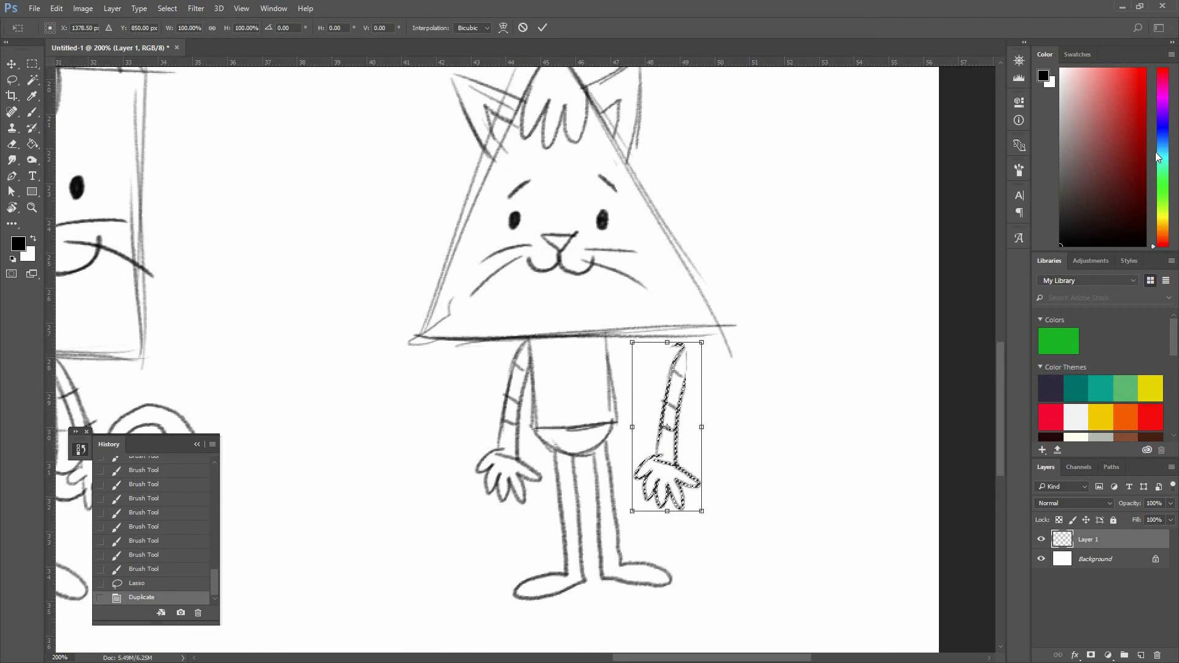
{"action": "right_click", "coordinate": [669, 403]}
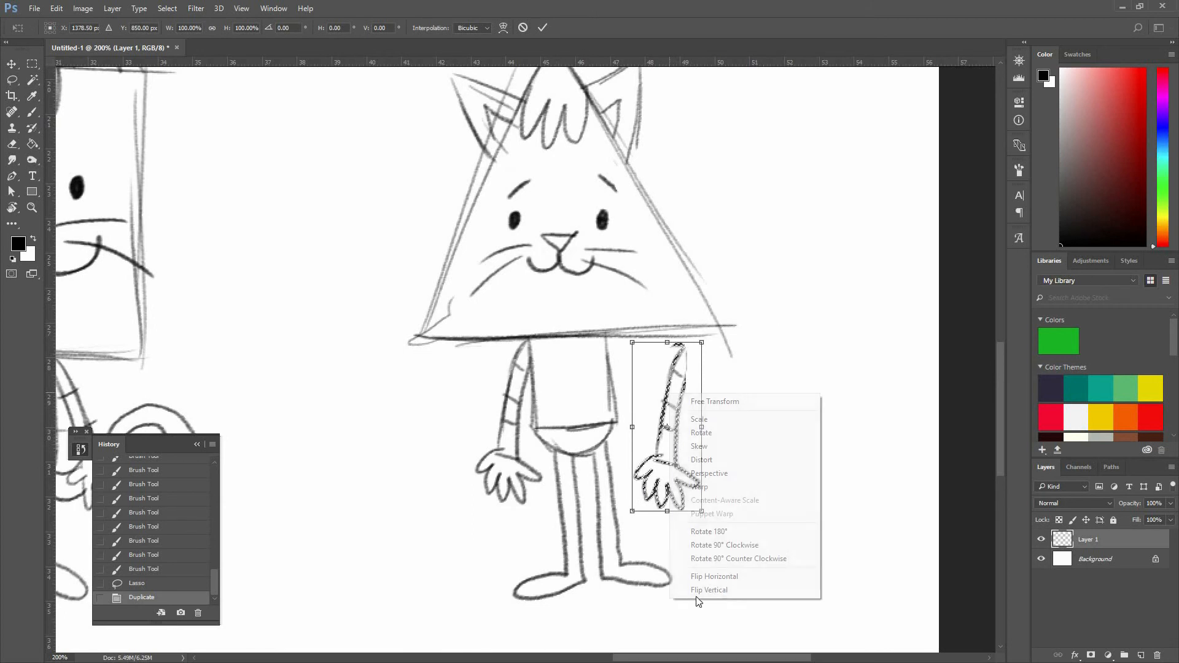
{"action": "left_click", "coordinate": [738, 577]}
{"action": "left_click_drag", "start_coordinate": [660, 424], "coordinate": [681, 379]}
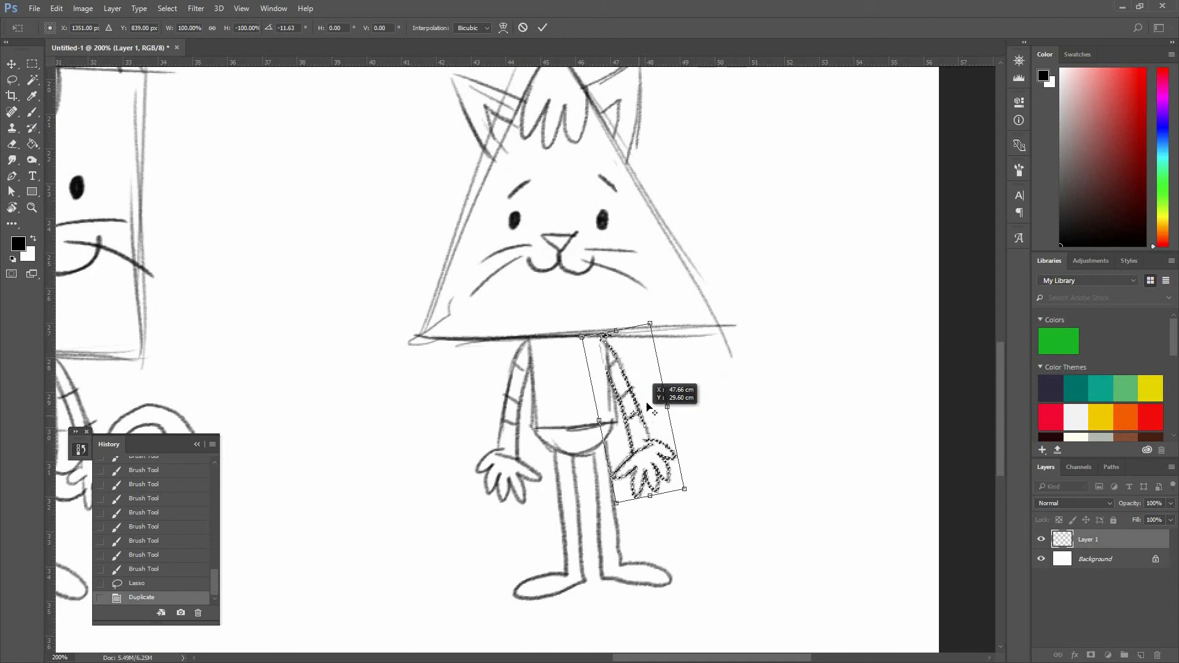
{"action": "left_click_drag", "start_coordinate": [650, 449], "coordinate": [654, 443]}
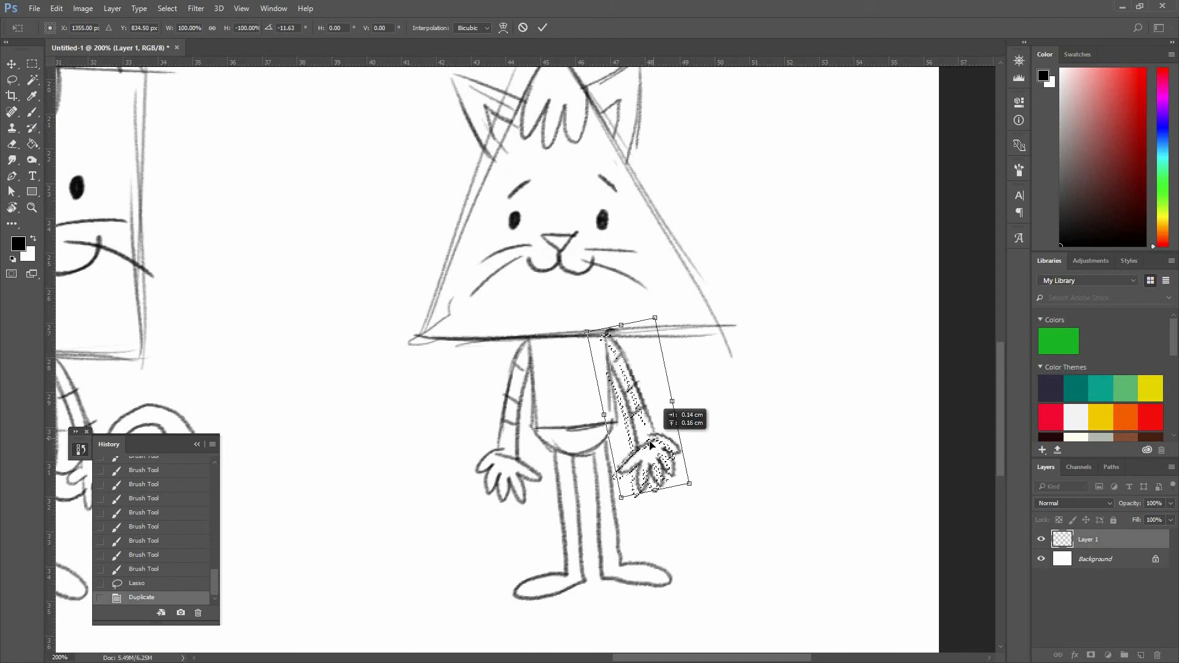
{"action": "key", "text": "Return"}
{"action": "key", "text": "ctrl+d"}
Draw a curled tail behind the triangle-headed cat's right hand
{"action": "key", "text": "ctrl"}
{"action": "key", "text": "b"}
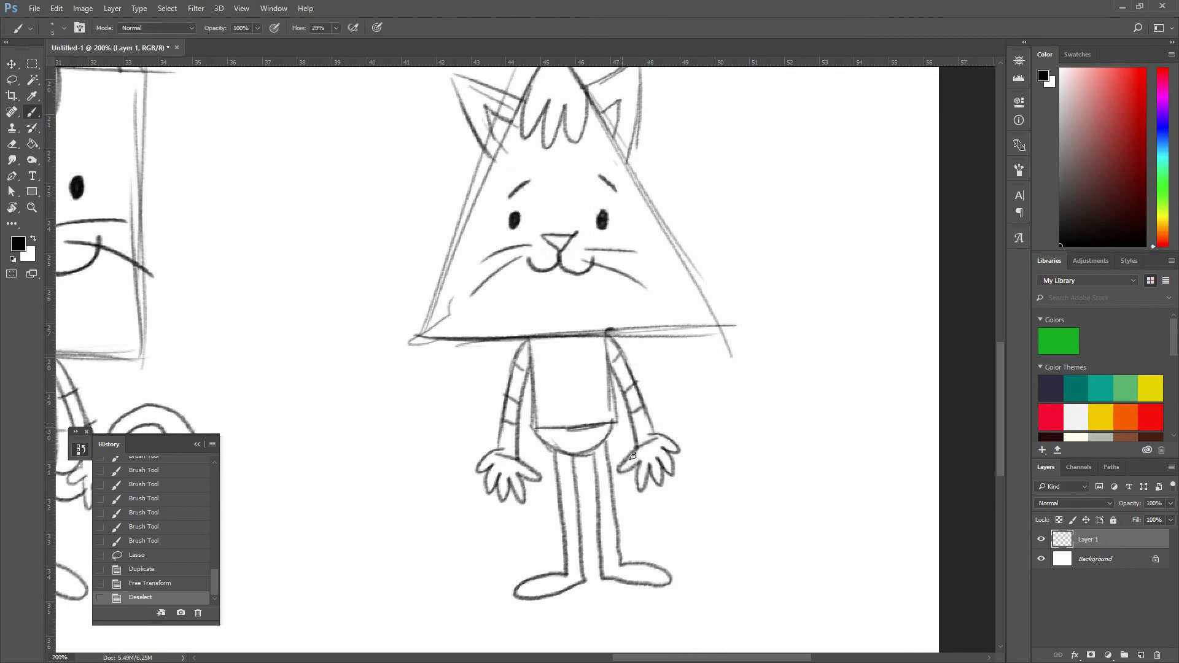
{"action": "mouse_move", "coordinate": [609, 433]}
{"action": "left_mouse_down"}
{"action": "mouse_move", "coordinate": [635, 424]}
{"action": "mouse_move", "coordinate": [718, 437]}
{"action": "mouse_move", "coordinate": [669, 429]}
{"action": "mouse_move", "coordinate": [639, 444]}
{"action": "left_mouse_up"}
{"action": "key", "text": "ctrl+minus"}
{"action": "key", "text": "ctrl+minus"}
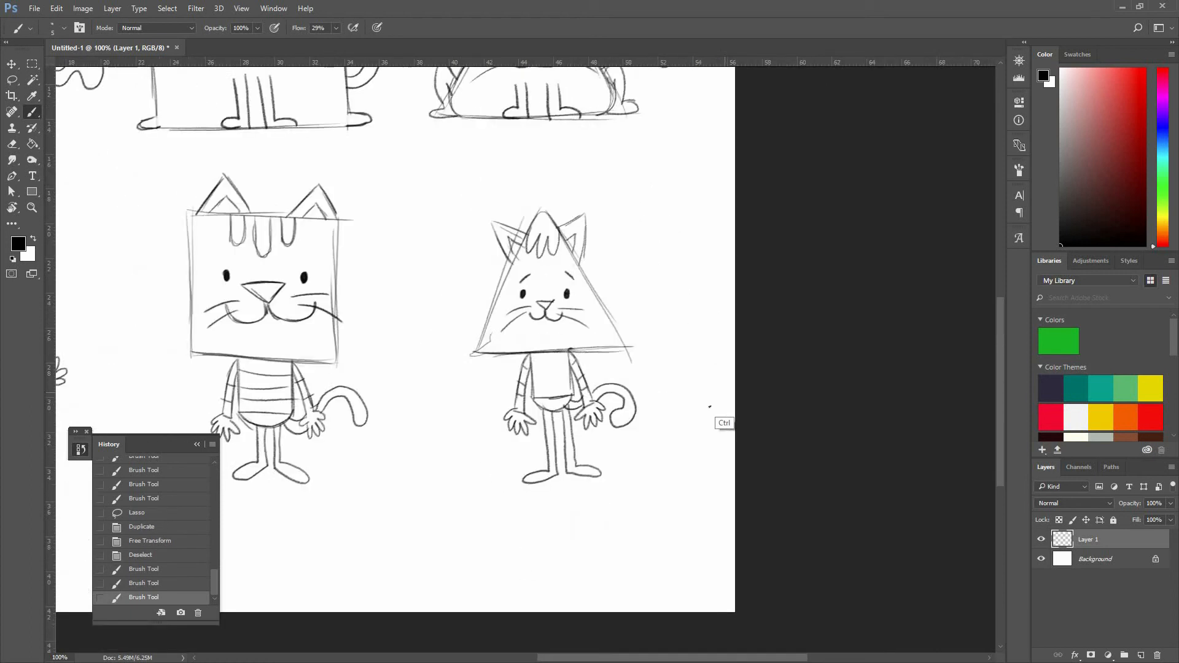
Lasso the standing triangle-headed cat and rotate it slightly clockwise with Free Transform, then clear the selection
{"action": "key", "text": "l"}
{"action": "mouse_move", "coordinate": [658, 500]}
{"action": "left_mouse_down"}
{"action": "mouse_move", "coordinate": [656, 461]}
{"action": "mouse_move", "coordinate": [792, 437]}
{"action": "mouse_move", "coordinate": [663, 516]}
{"action": "left_mouse_up"}
{"action": "key", "text": "v"}
{"action": "left_click", "coordinate": [823, 401]}
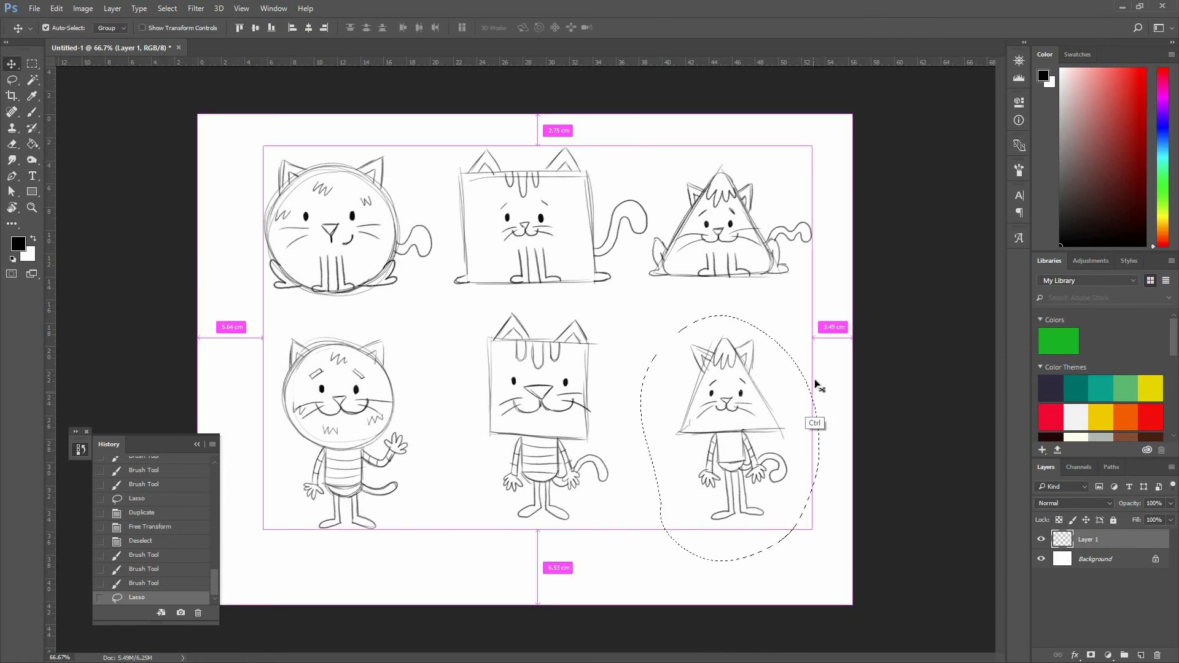
{"action": "key", "text": "ctrl+t"}
{"action": "left_click_drag", "start_coordinate": [837, 376], "coordinate": [838, 387]}
{"action": "key", "text": "Return"}
{"action": "left_click", "coordinate": [612, 488]}
{"action": "key", "text": "ctrl+d"}
Lasso the standing square-headed cat and move it down slightly to level its feet with the round-headed cat's
{"action": "key", "text": "l"}
{"action": "mouse_move", "coordinate": [495, 537]}
{"action": "left_mouse_down"}
{"action": "mouse_move", "coordinate": [512, 308]}
{"action": "mouse_move", "coordinate": [646, 474]}
{"action": "mouse_move", "coordinate": [535, 562]}
{"action": "left_mouse_up"}
{"action": "key", "text": "v"}
{"action": "mouse_move", "coordinate": [581, 414]}
{"action": "left_mouse_down"}
{"action": "mouse_move", "coordinate": [581, 442]}
{"action": "mouse_move", "coordinate": [581, 423]}
{"action": "left_mouse_up"}
{"action": "key", "text": "ctrl+d"}
Lower the standing triangle-headed cat to align its feet with its neighbours, then shift all the sketches to centre them on the canvas
{"action": "key", "text": "l"}
{"action": "mouse_move", "coordinate": [671, 510]}
{"action": "left_mouse_down"}
{"action": "mouse_move", "coordinate": [664, 344]}
{"action": "mouse_move", "coordinate": [765, 543]}
{"action": "mouse_move", "coordinate": [674, 508]}
{"action": "left_mouse_up"}
{"action": "key", "text": "v"}
{"action": "left_click_drag", "start_coordinate": [774, 410], "coordinate": [775, 416]}
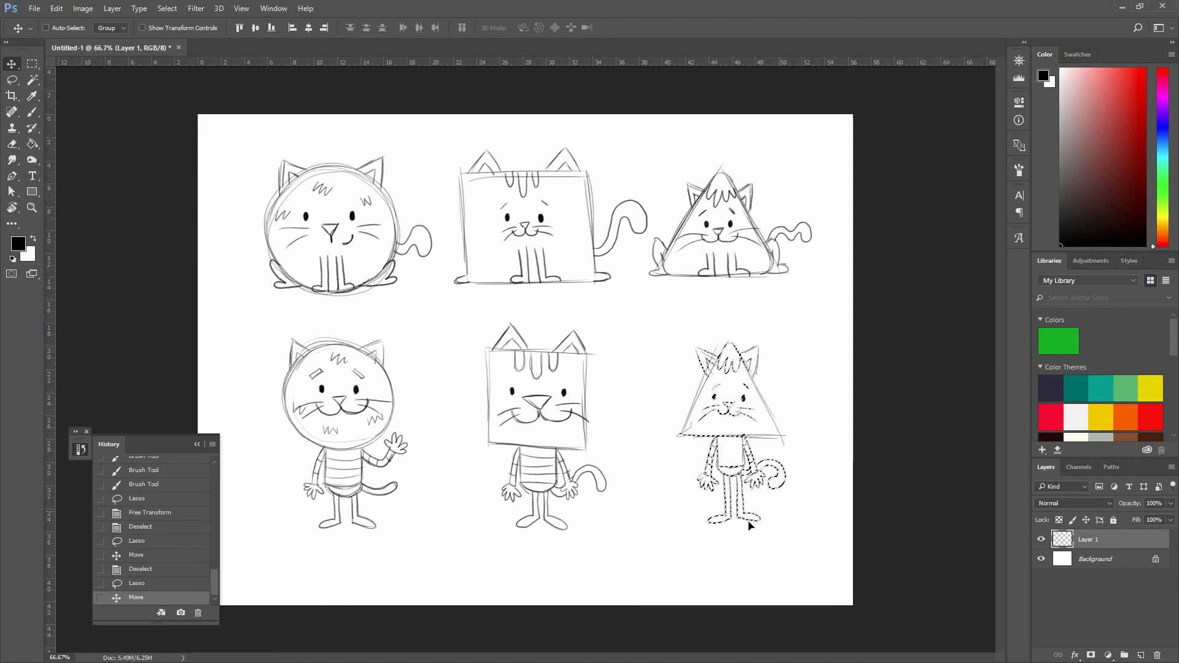
{"action": "left_click_drag", "start_coordinate": [734, 450], "coordinate": [736, 458]}
{"action": "key", "text": "ctrl+d"}
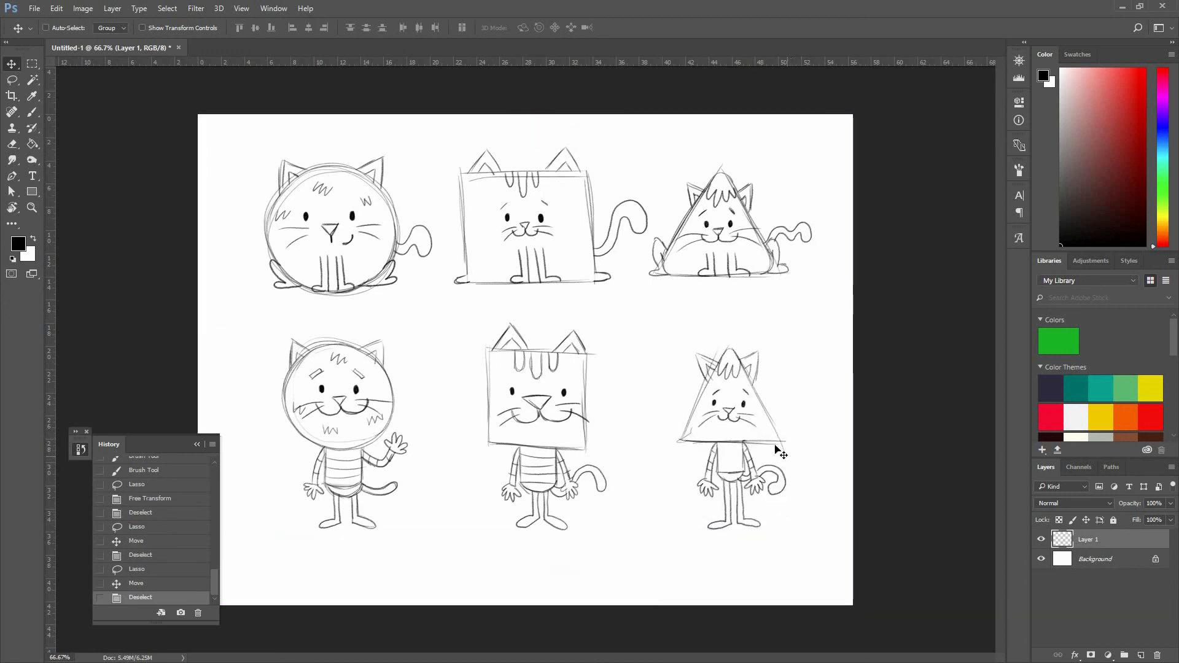
{"action": "left_click_drag", "start_coordinate": [748, 406], "coordinate": [785, 424]}
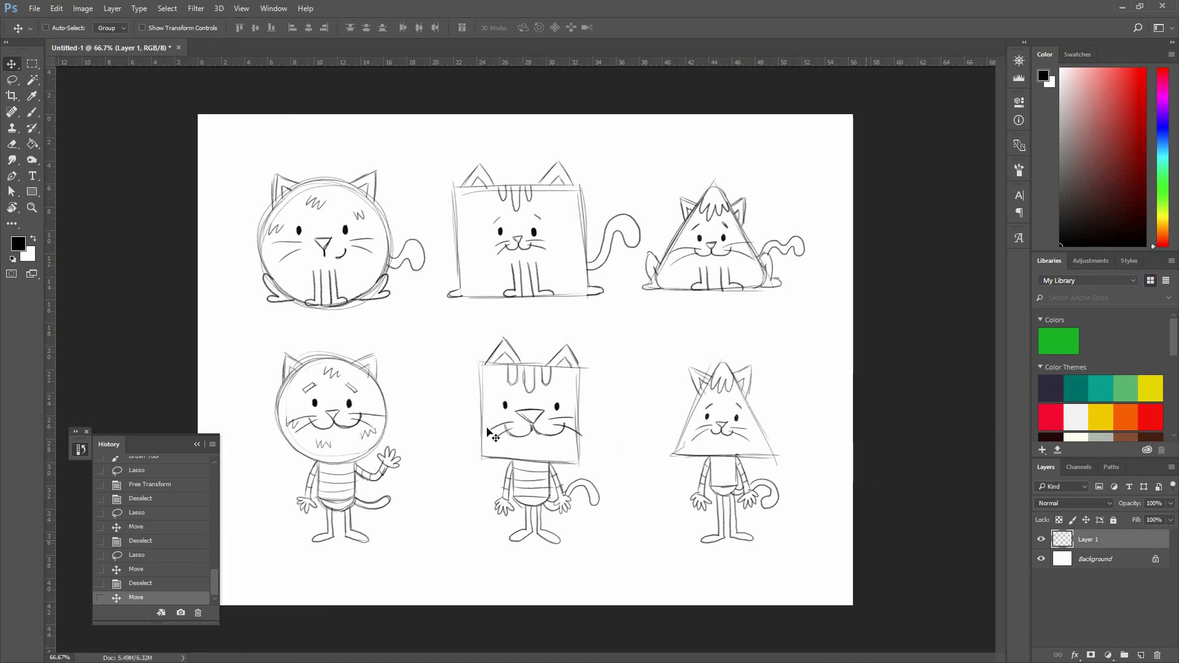
Open the Save for Web (Legacy) export and check the cat sketches in its preview
{"action": "left_click", "coordinate": [35, 8]}
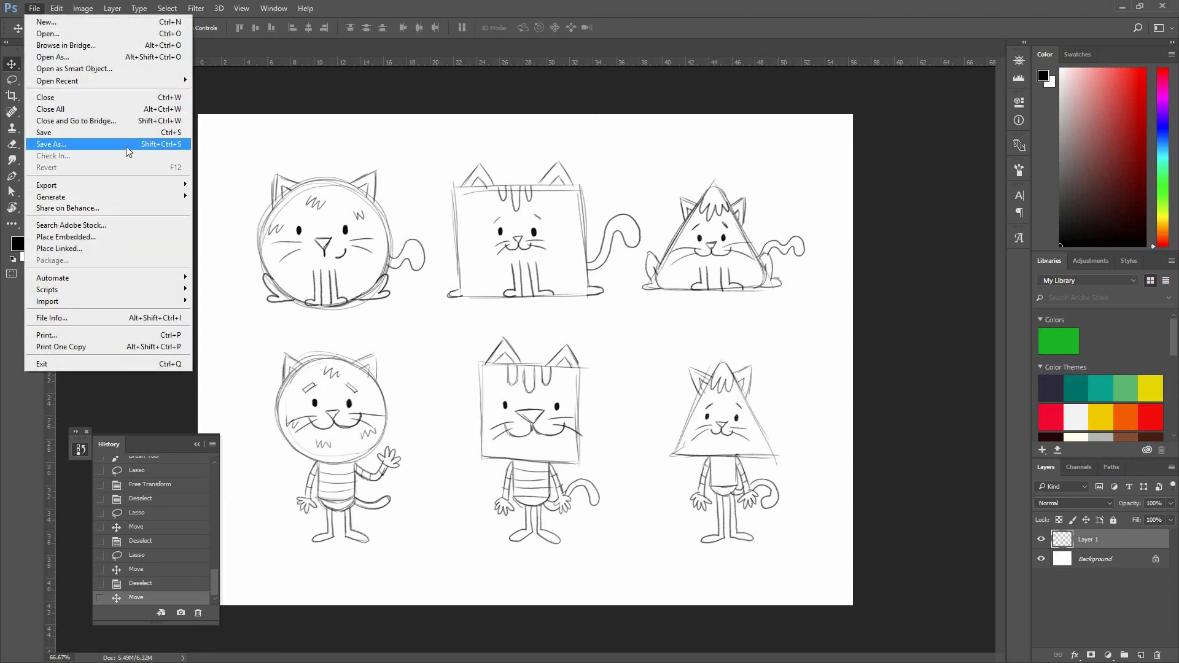
{"action": "mouse_move", "coordinate": [140, 185]}
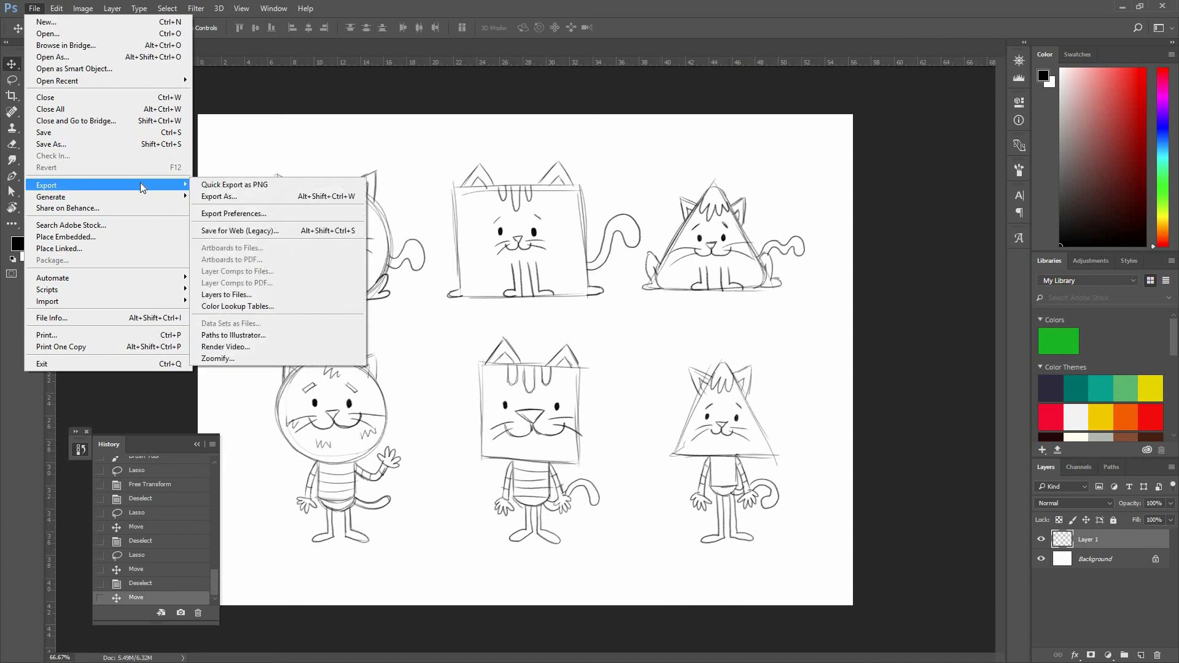
{"action": "left_click", "coordinate": [319, 233]}
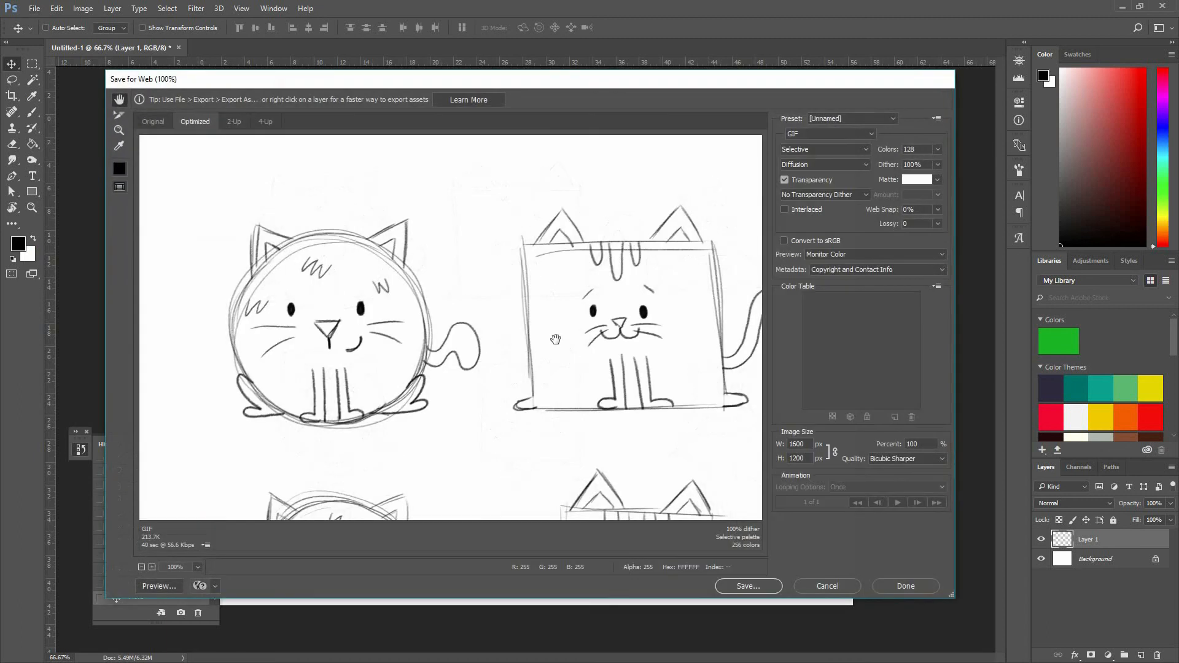
{"action": "scroll", "coordinate": [176, 238], "scroll_direction": "down", "scroll_amount": 5}
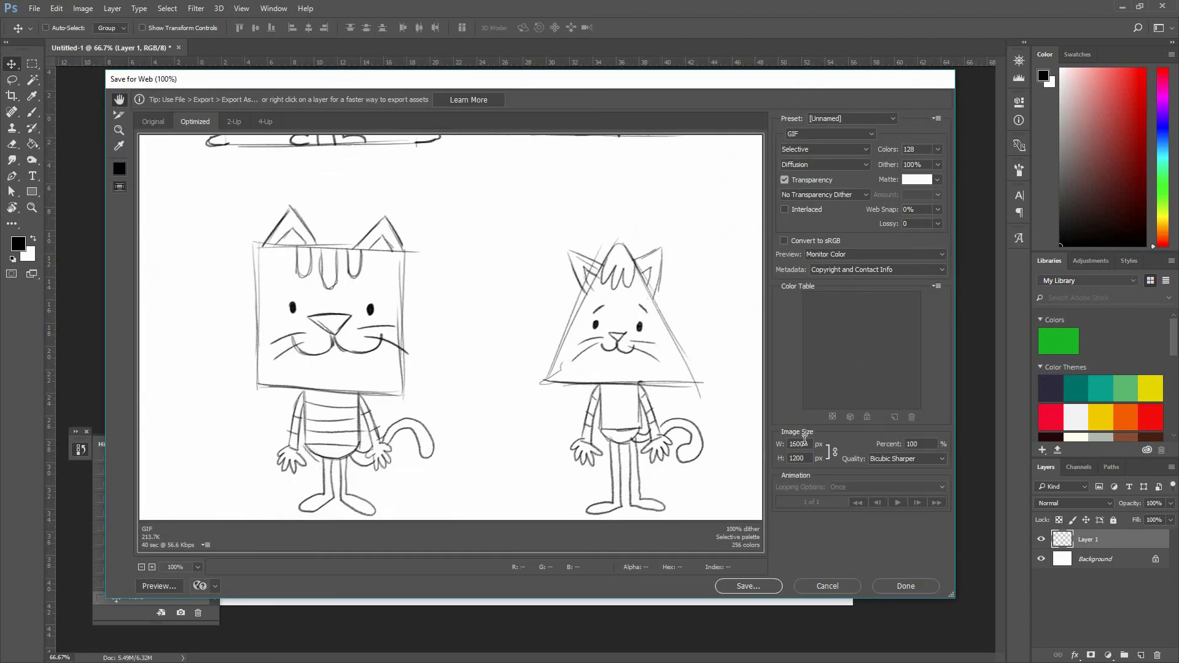
Set the exported image's width to 800 px and its file format to JPEG
{"action": "left_click_drag", "start_coordinate": [753, 442], "coordinate": [731, 436]}
{"action": "type", "text": "800"}
{"action": "key", "text": "Return"}
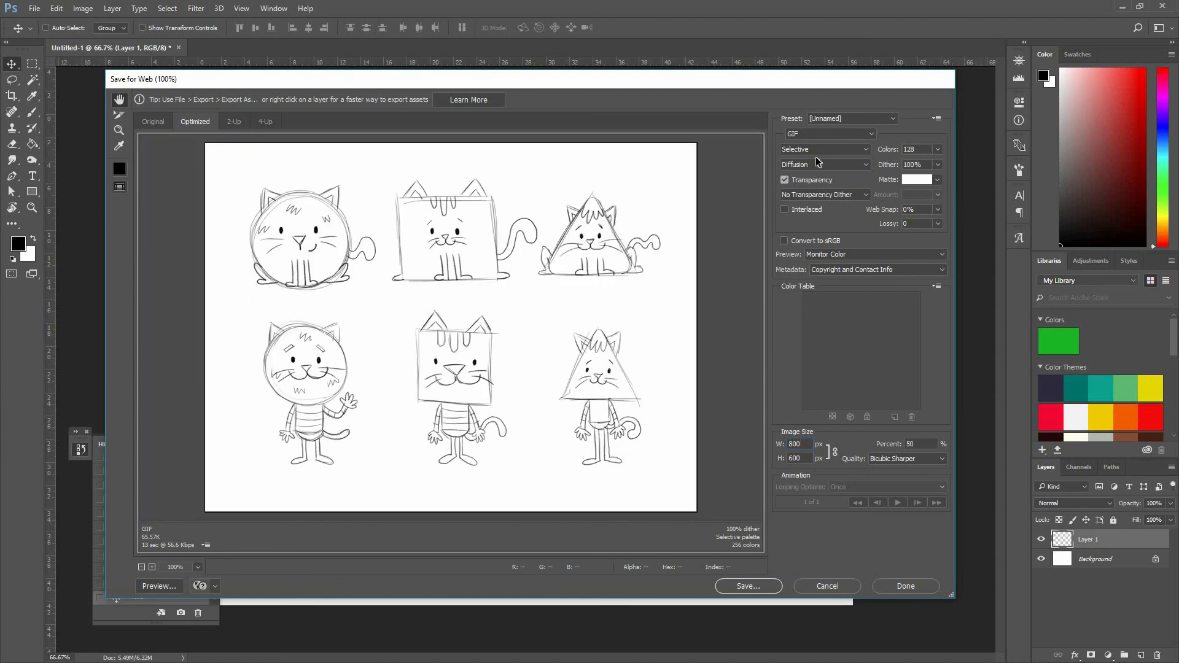
{"action": "left_click", "coordinate": [829, 134]}
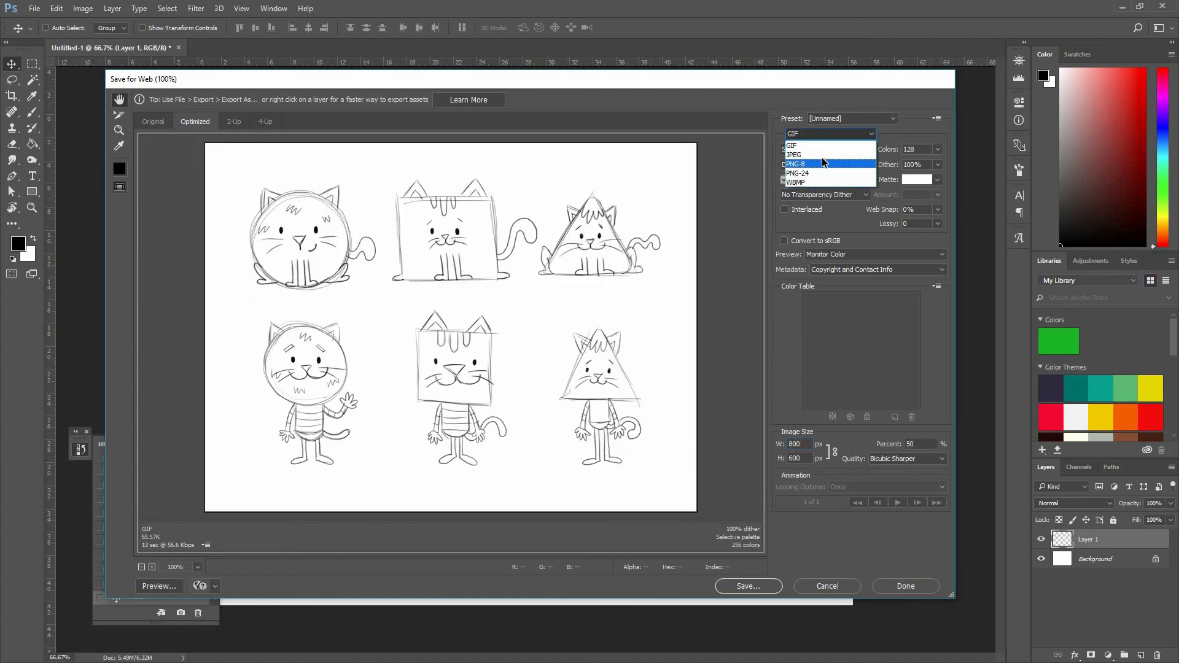
{"action": "left_click", "coordinate": [825, 155]}
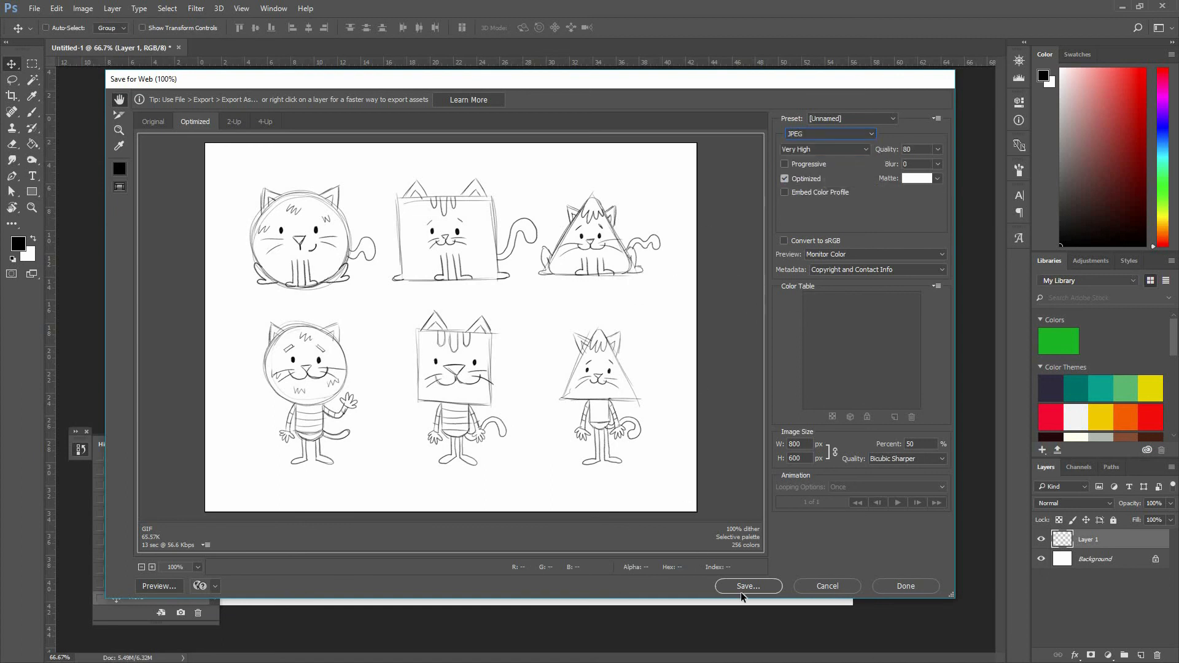